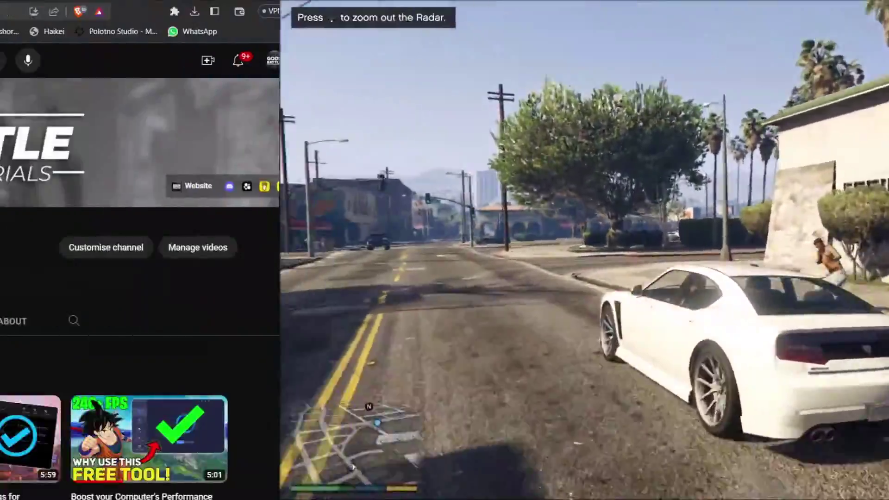
scroll(476, 298, down, 5)
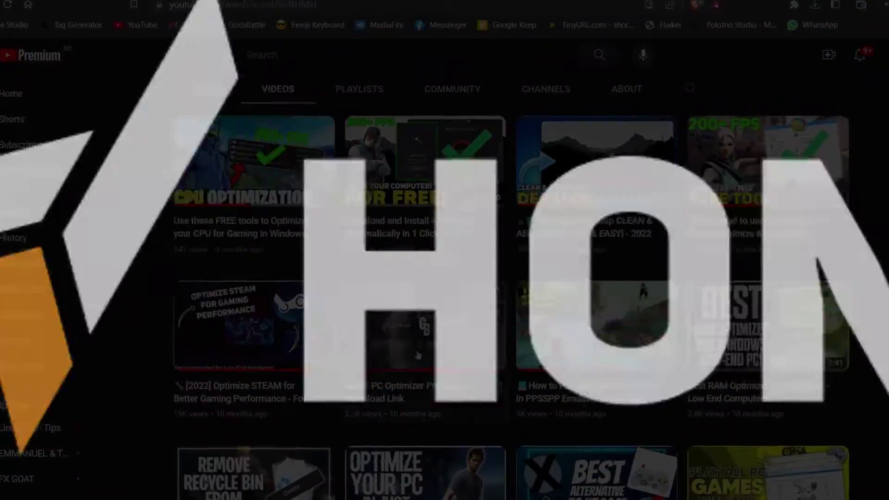
Play the HONE PC Optimizer Preview & Download Link video and skip ahead to the Geekbench part.
click(417, 356)
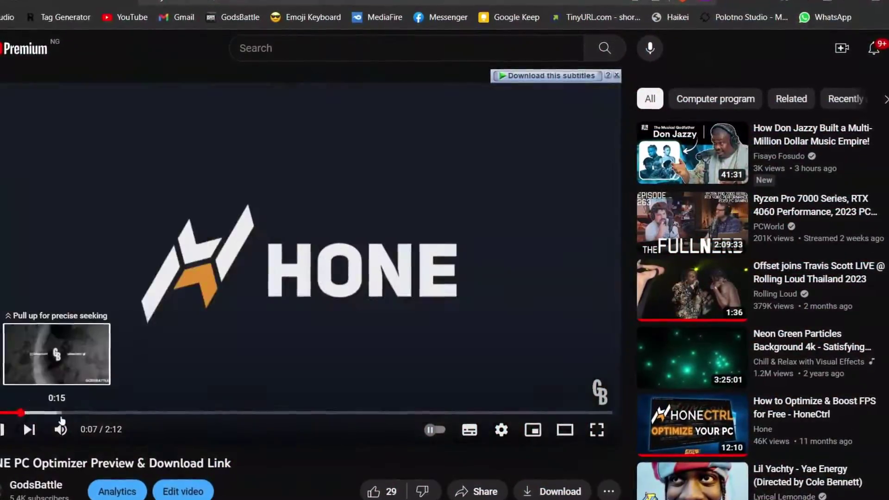
click(60, 414)
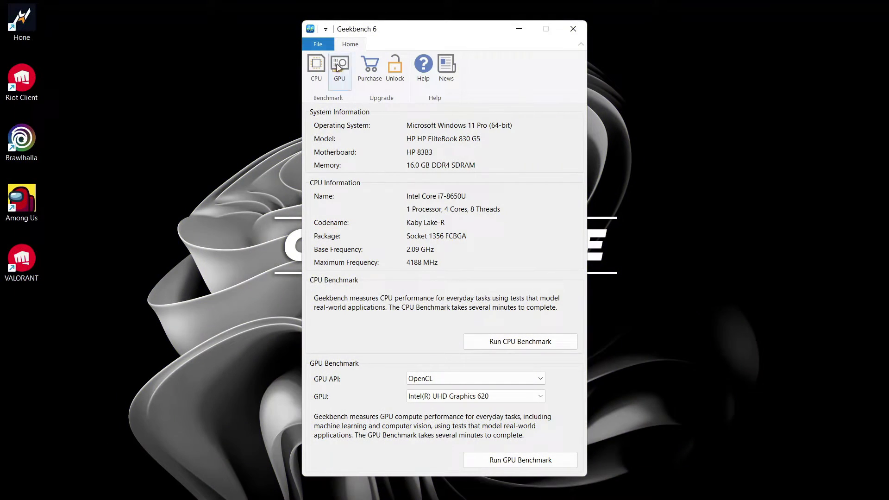
Show Task Manager's Performance graphs, nav pane collapsed, in a taller floating window beside Geekbench.
key(ctrl+shift+Escape)
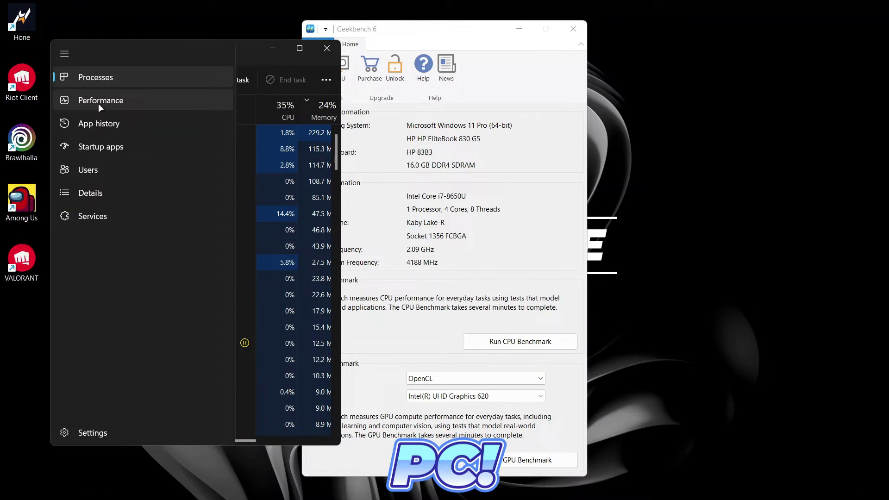
click(98, 102)
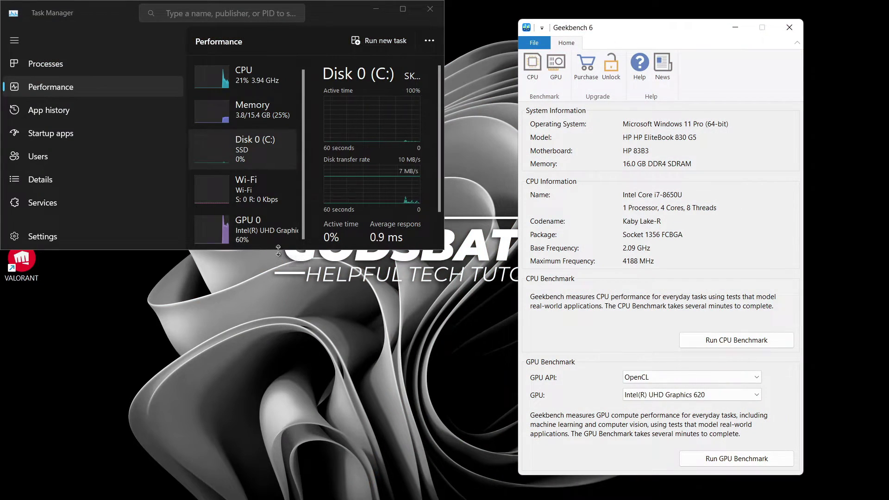
drag(238, 463, 236, 462)
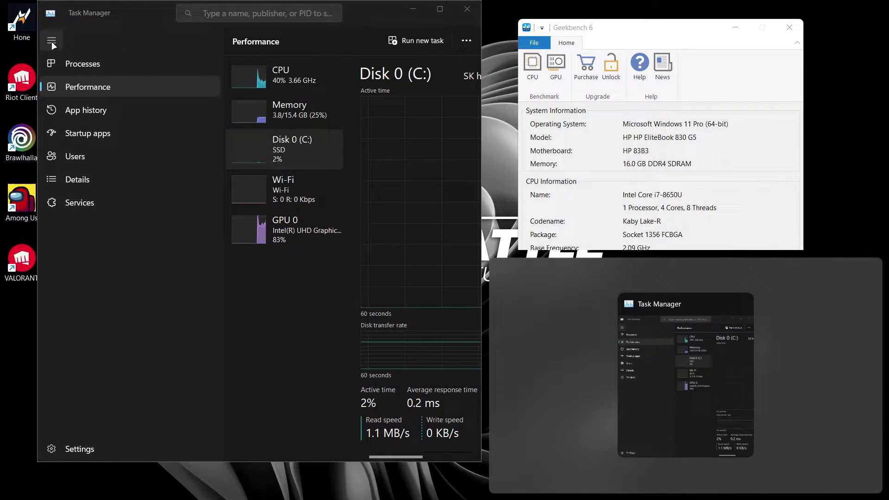
click(51, 41)
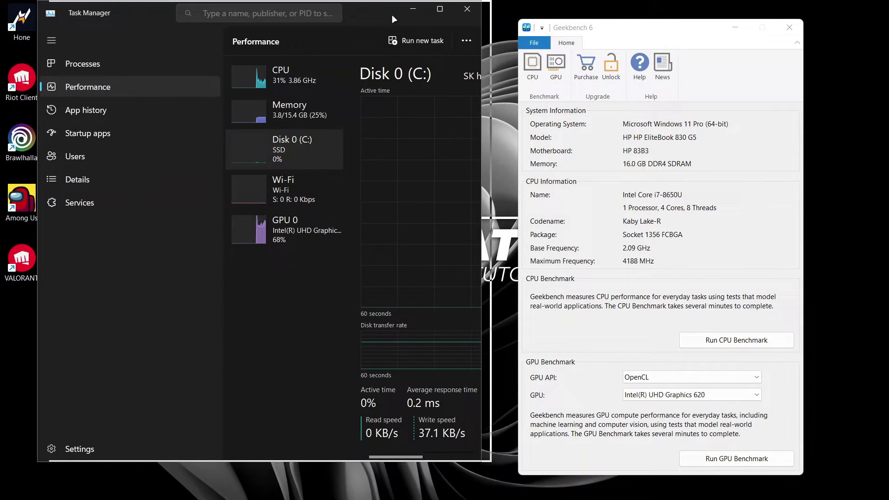
click(53, 40)
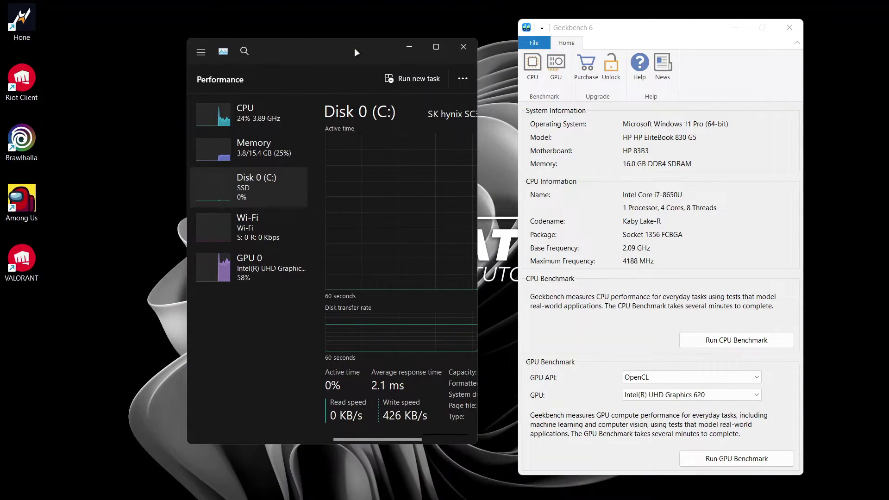
drag(357, 52, 335, 54)
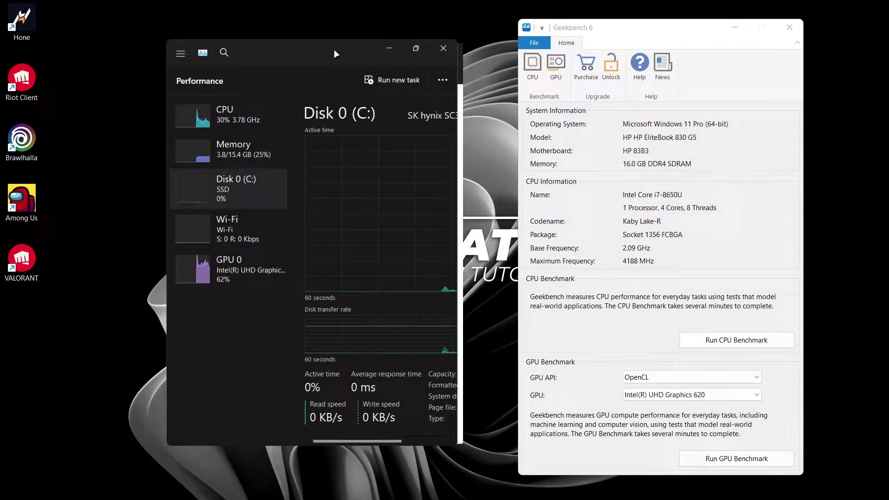
double_click(334, 50)
click(855, 10)
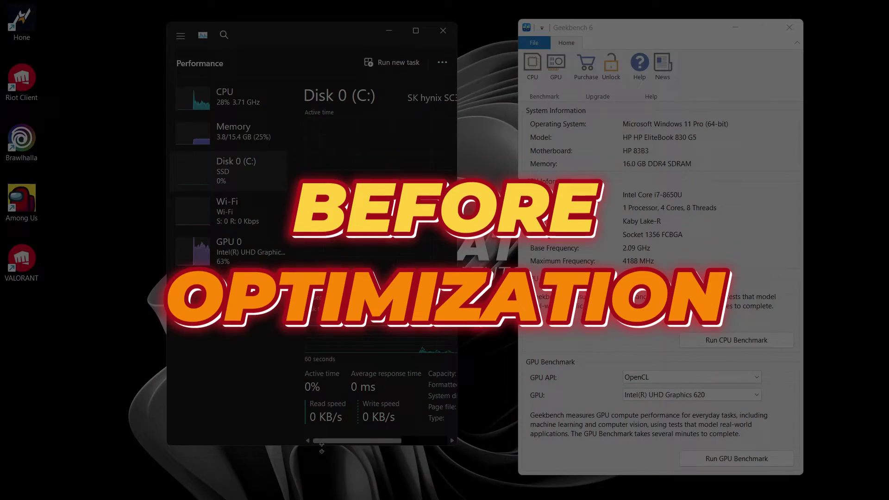
Run the baseline OpenCL GPU benchmark while Task Manager shows GPU 0 usage.
drag(319, 445, 323, 478)
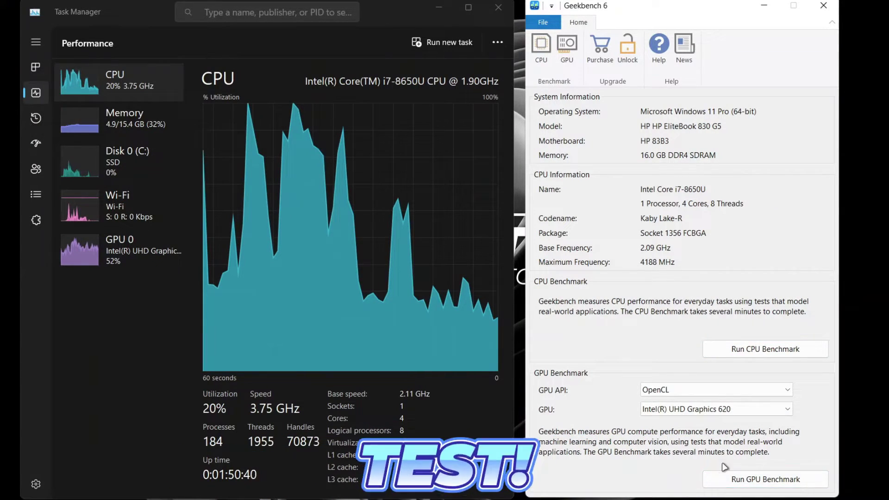
click(745, 486)
click(120, 250)
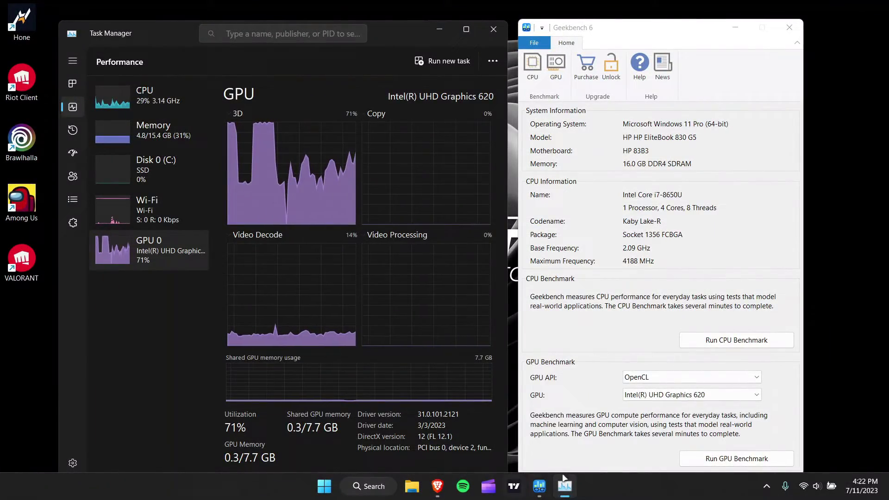
Launch Hone as administrator and maximize its window.
right_click(25, 21)
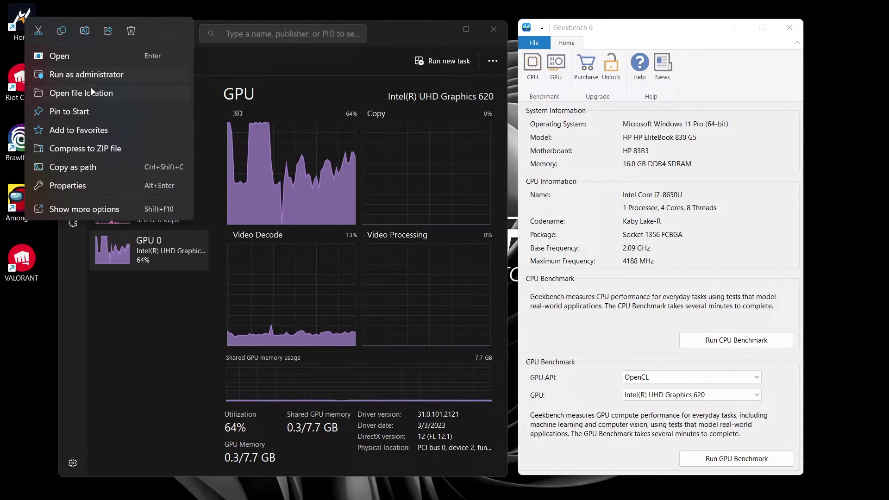
click(94, 75)
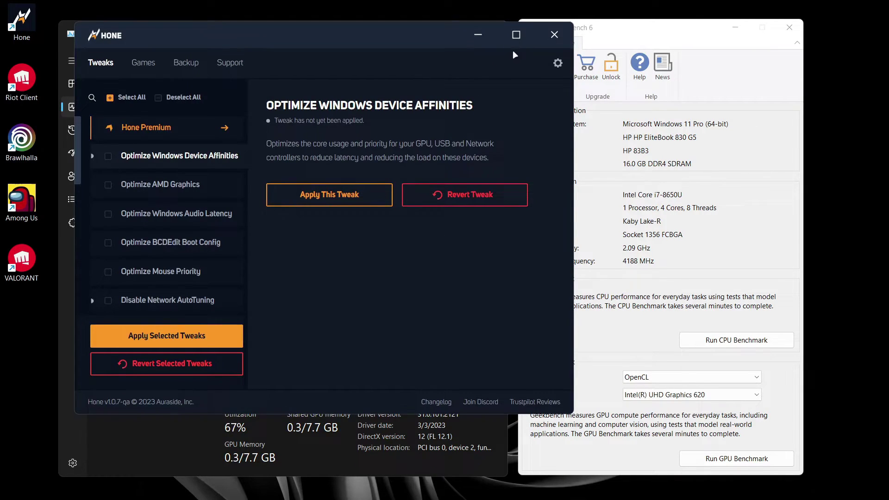
click(516, 35)
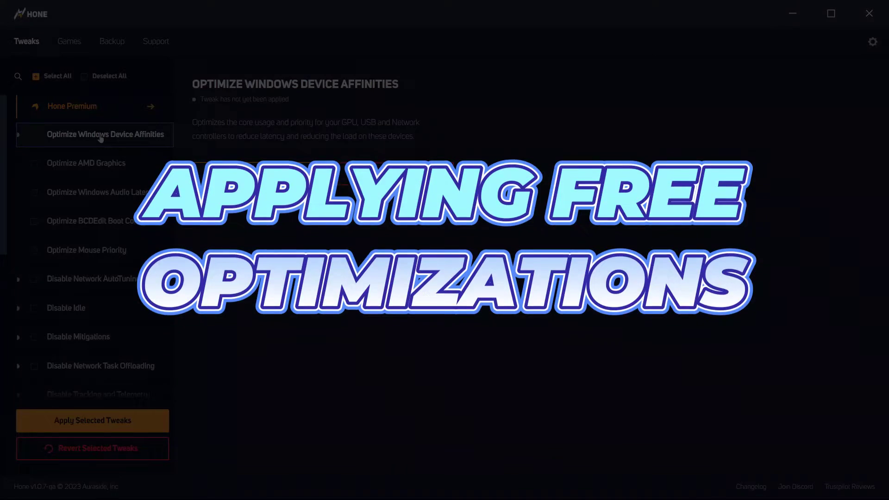
scroll(106, 228, down, 1)
scroll(105, 227, down, 3)
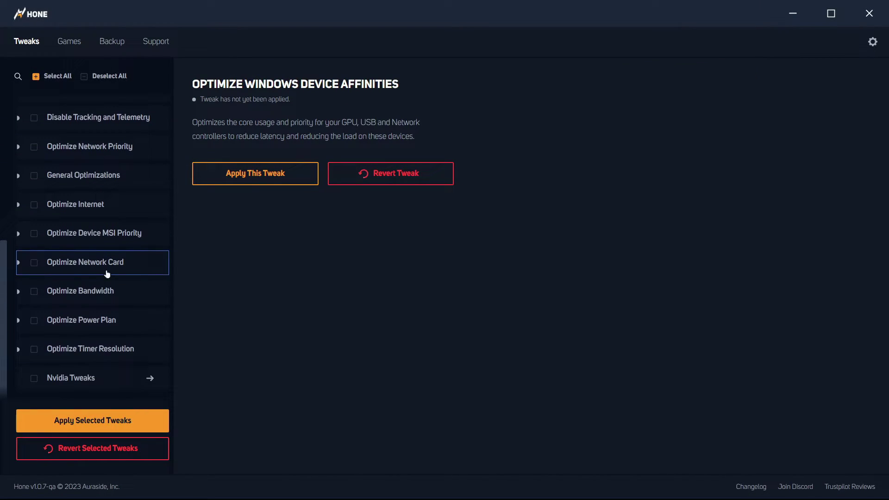
scroll(81, 327, up, 4)
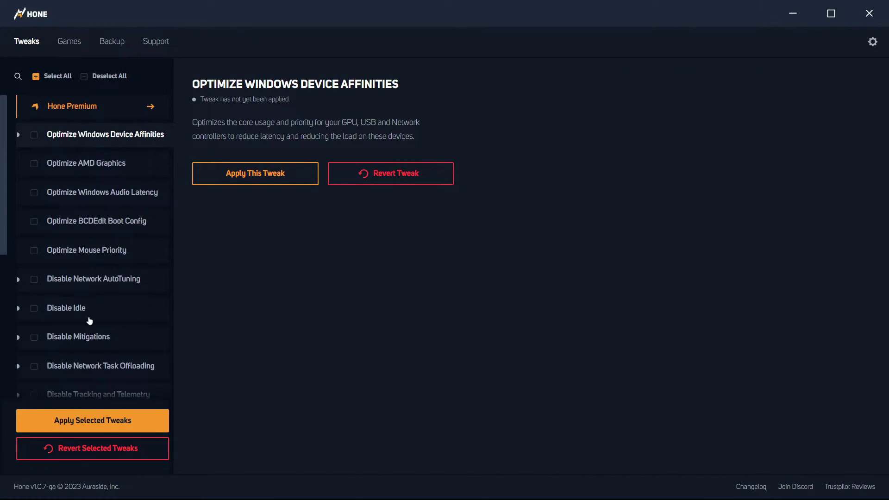
Tick Device Affinities, Audio Latency, Mouse Priority, Network AutoTuning, Idle and Mitigations tweaks.
click(73, 192)
click(105, 134)
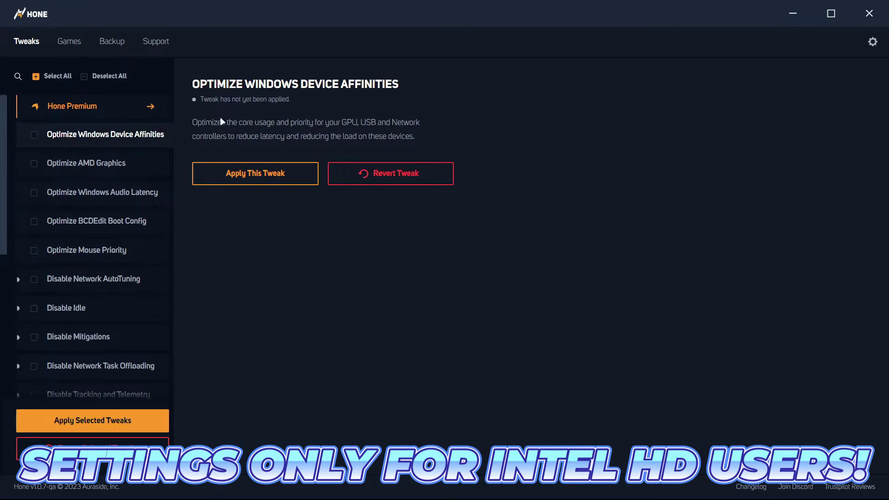
click(31, 135)
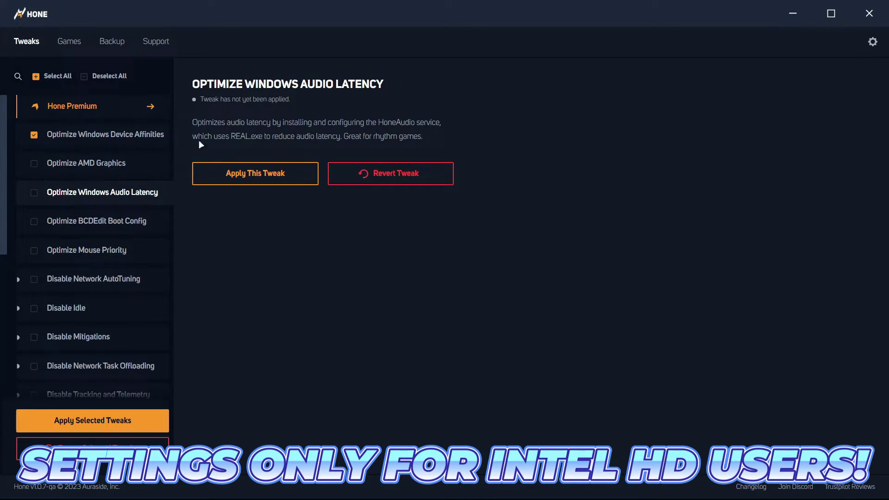
click(120, 226)
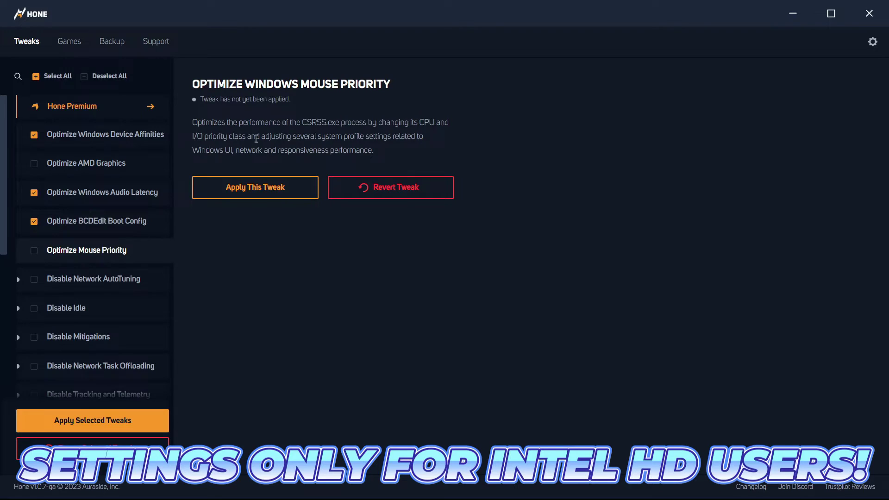
key(space)
click(30, 280)
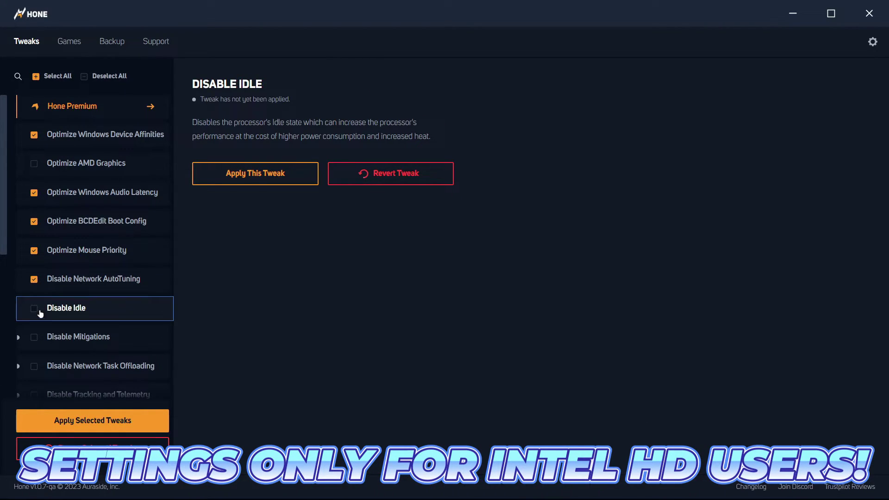
click(35, 308)
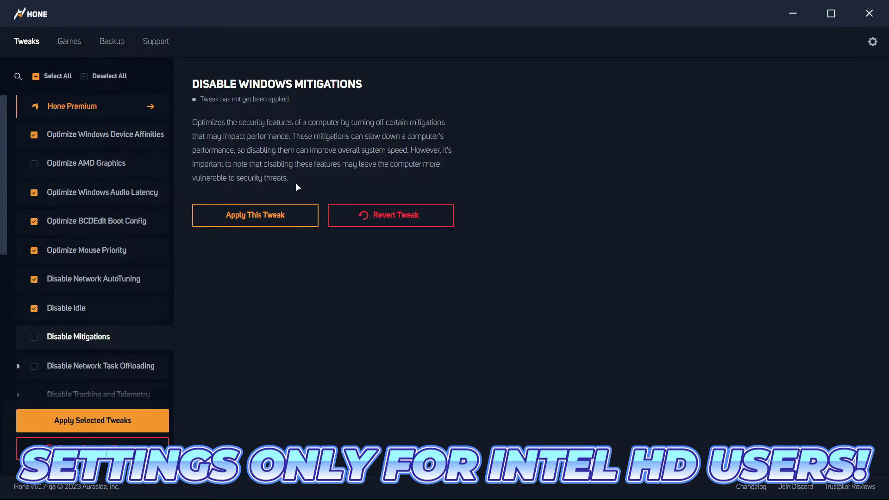
click(34, 337)
scroll(132, 363, down, 2)
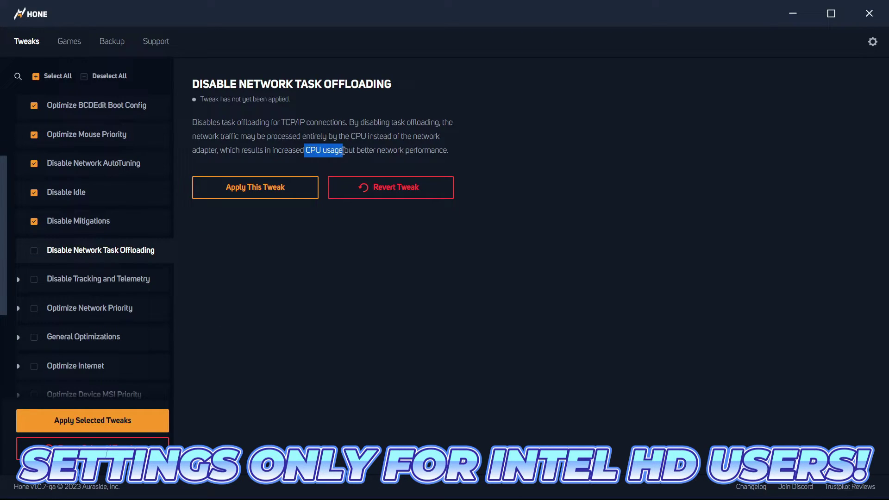
Skip Network Task Offloading, tick Telemetry through Power Plan tweaks, and view Nvidia tweaks.
key(Down)
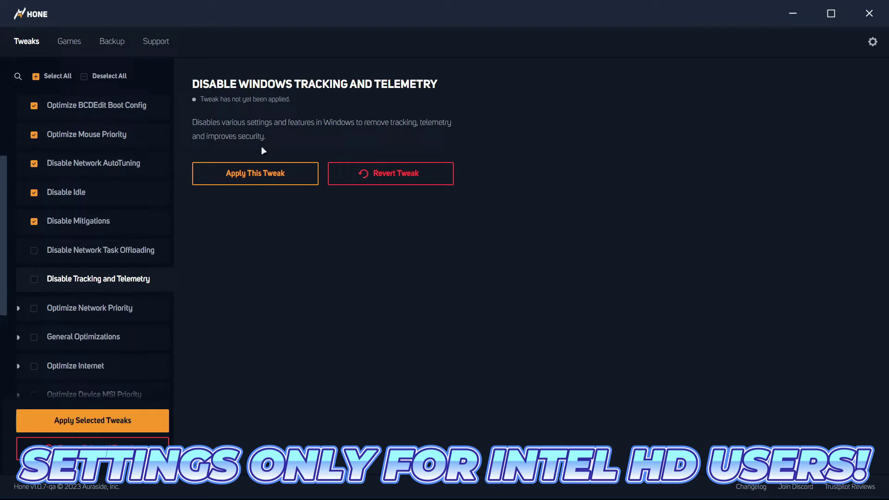
click(29, 312)
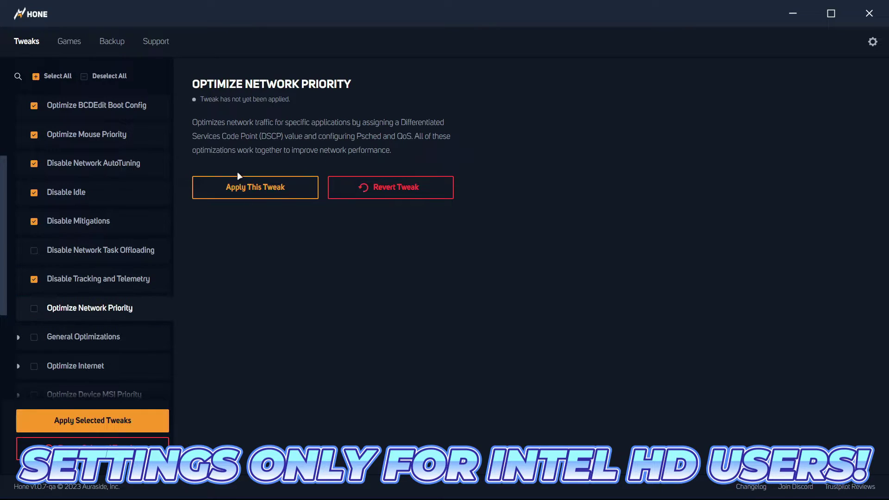
click(29, 312)
scroll(25, 312, down, 2)
click(33, 281)
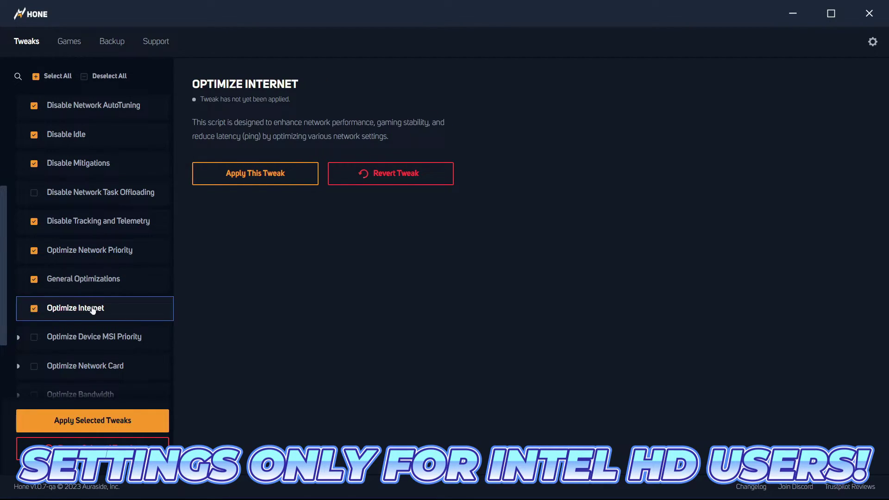
click(92, 337)
scroll(92, 336, down, 3)
click(89, 263)
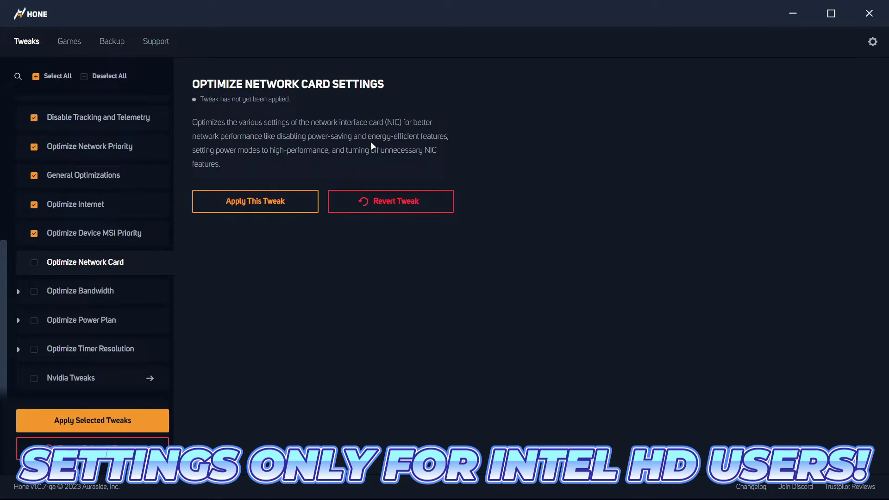
click(34, 263)
click(258, 181)
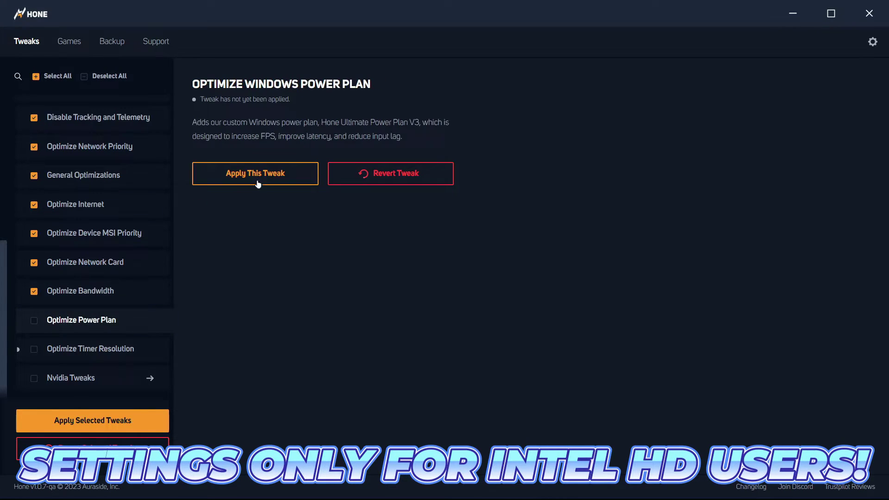
click(103, 348)
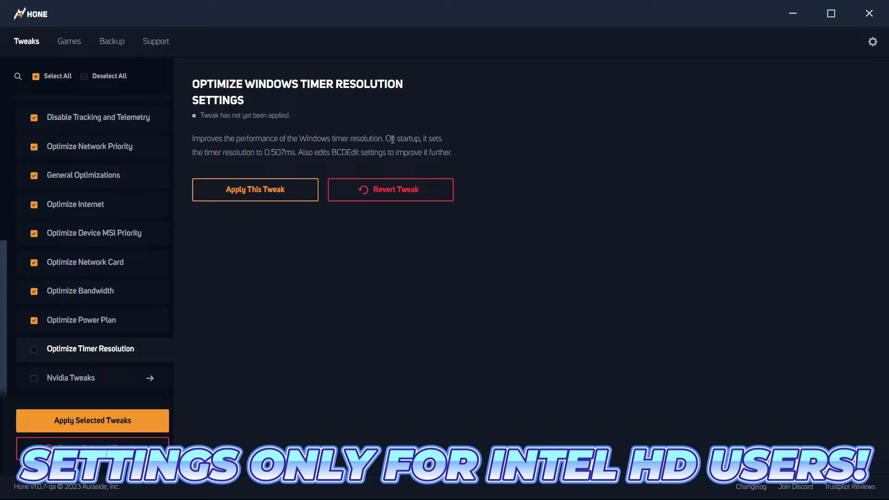
click(90, 378)
drag(139, 279, 81, 131)
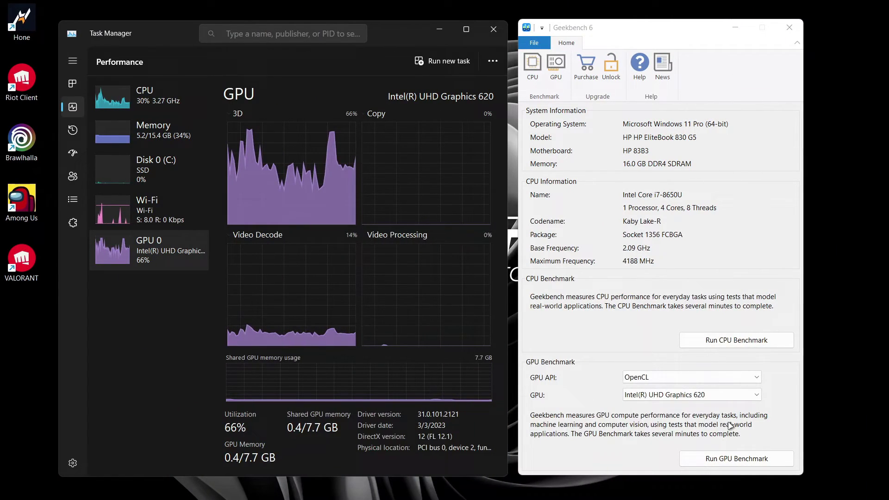
Run the Geekbench 6 CPU benchmark on the system with free tweaks applied.
click(731, 340)
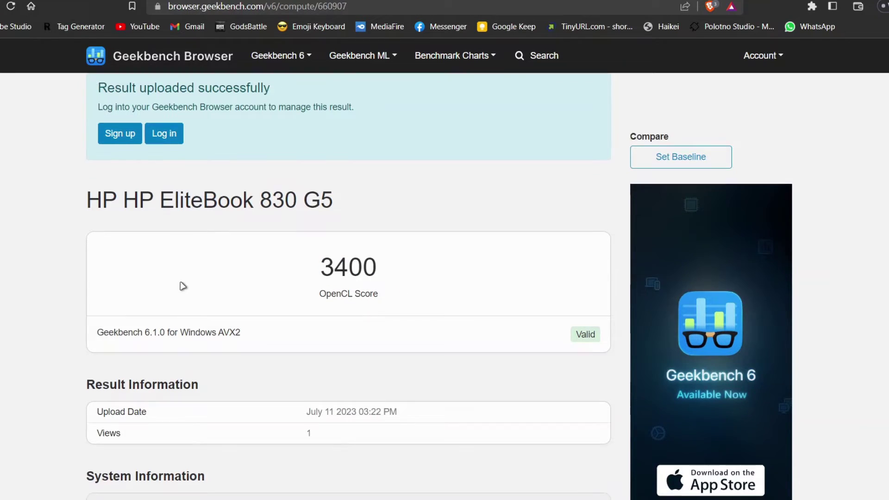
scroll(183, 287, down, 6)
scroll(181, 286, down, 6)
scroll(182, 287, down, 4)
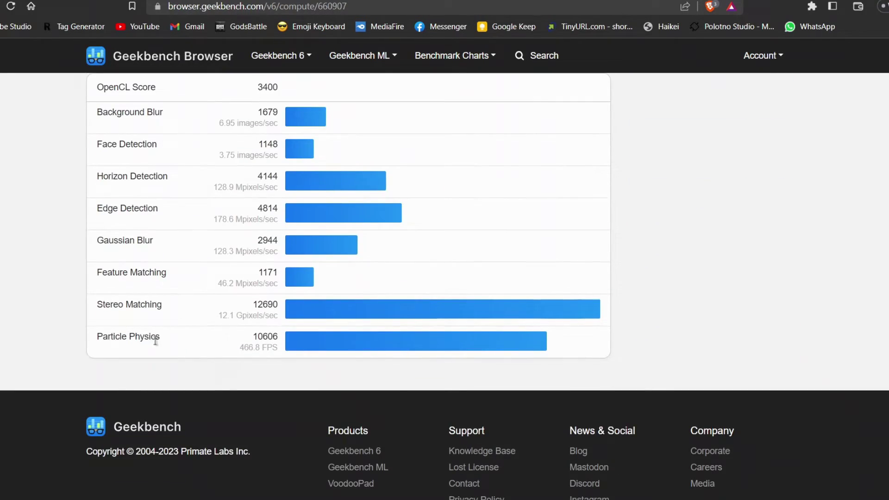
scroll(255, 340, up, 1)
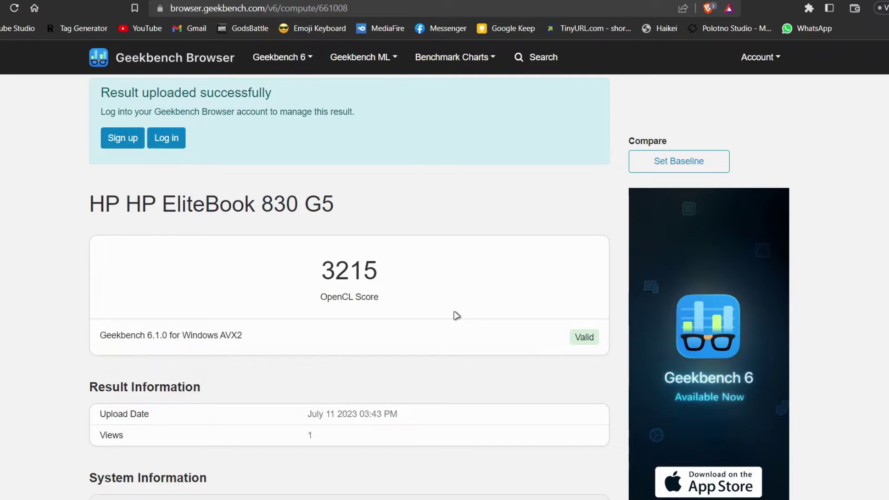
scroll(455, 316, down, 1)
scroll(455, 315, down, 2)
scroll(455, 315, down, 2)
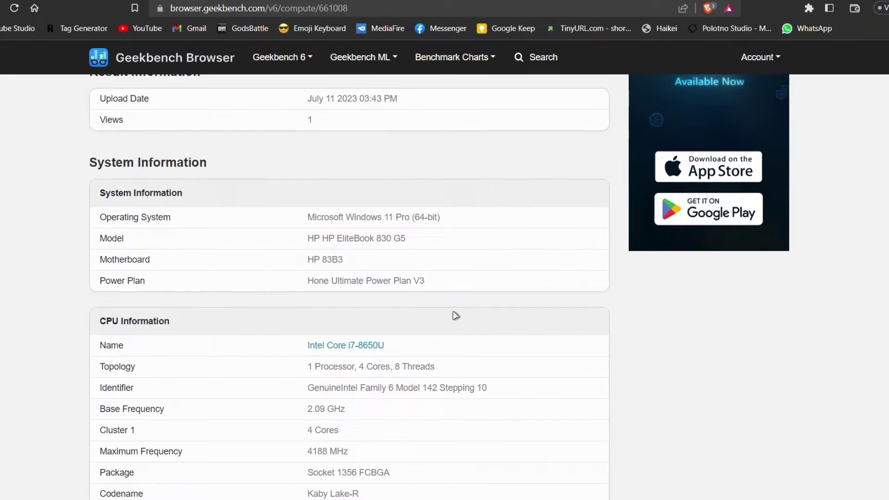
scroll(455, 315, down, 1)
scroll(455, 316, down, 2)
scroll(455, 316, down, 1)
scroll(455, 315, down, 2)
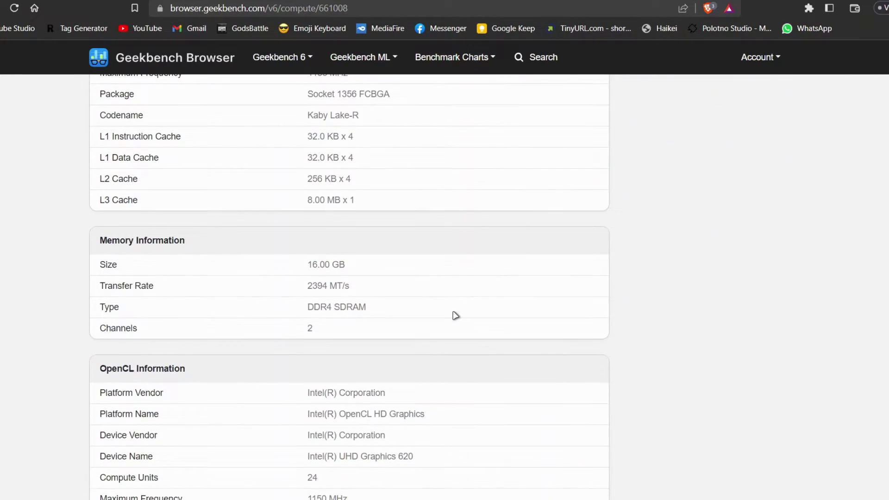
scroll(456, 315, down, 2)
scroll(455, 316, down, 1)
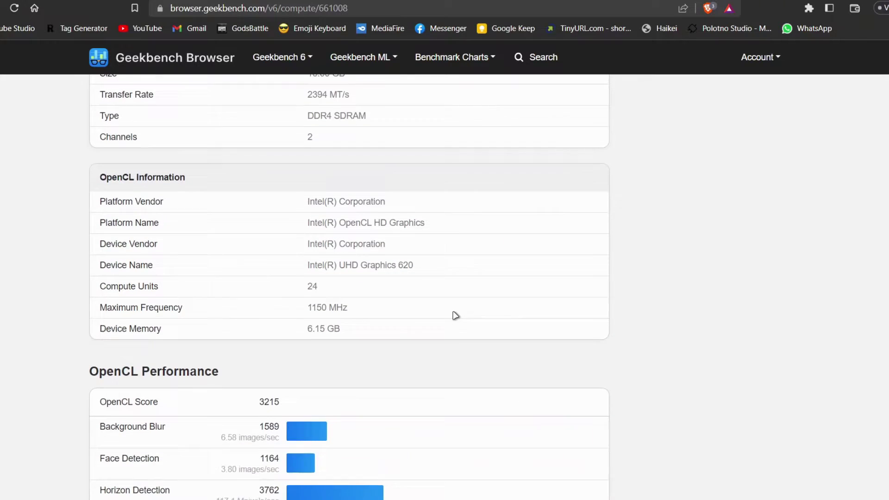
scroll(456, 315, down, 1)
scroll(455, 315, down, 1)
scroll(455, 316, down, 1)
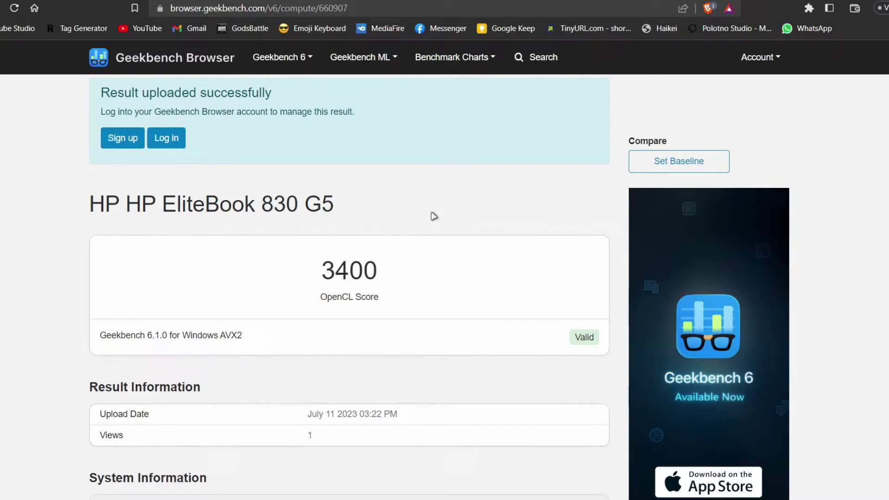
scroll(424, 265, down, 2)
scroll(416, 236, down, 1)
scroll(419, 236, down, 3)
scroll(419, 237, down, 2)
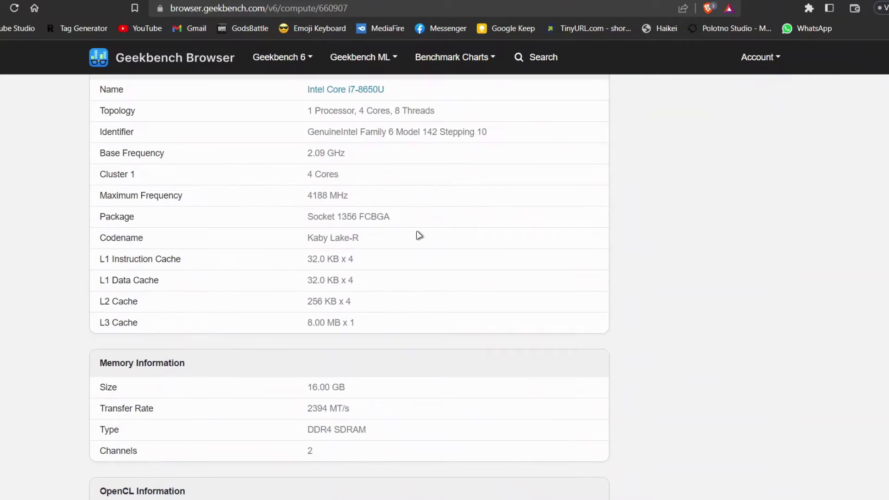
scroll(419, 237, down, 3)
scroll(419, 236, down, 2)
scroll(419, 236, down, 2)
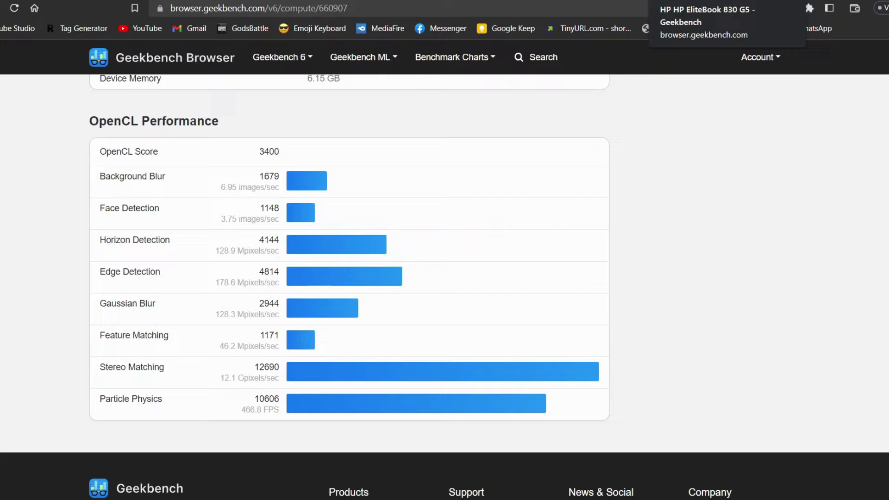
Highlight, then clear, the Particle Physics frames-per-second figure in the OpenCL breakdown.
drag(265, 418, 272, 402)
click(265, 410)
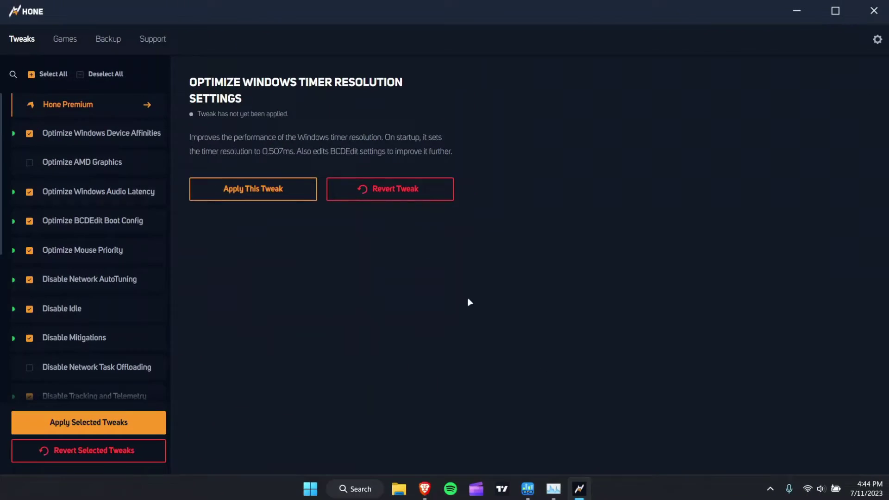
scroll(123, 229, down, 1)
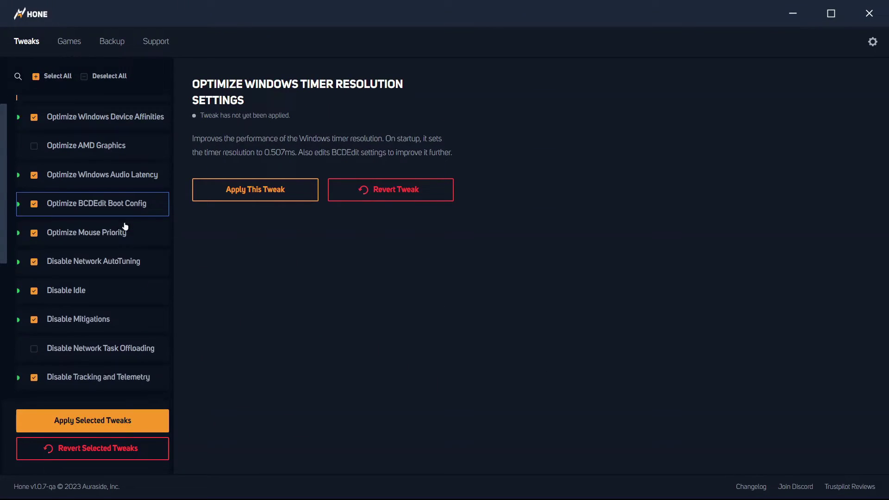
scroll(124, 229, down, 5)
scroll(123, 232, up, 6)
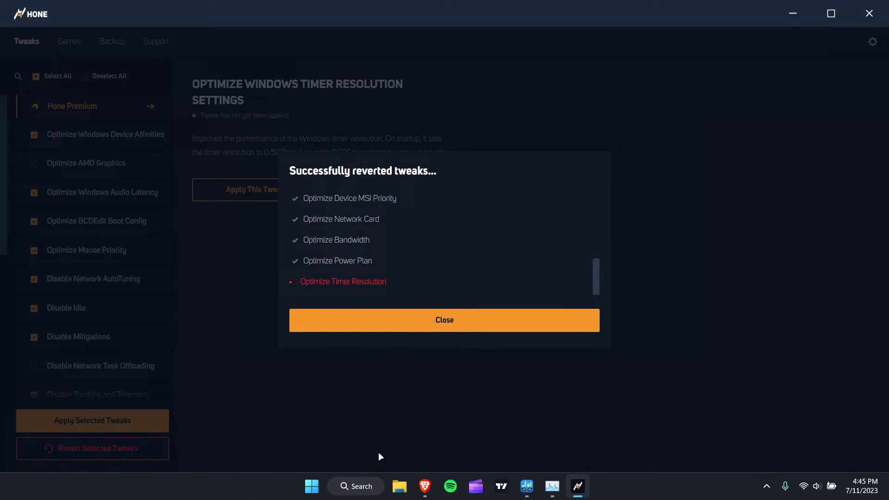
Dismiss the revert summary, view Optimize Windows Device Affinities, and minimize Hone.
click(454, 326)
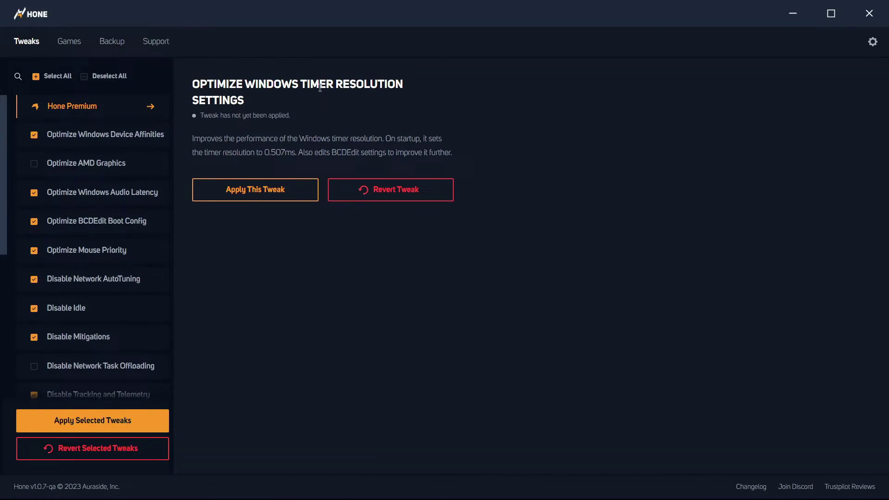
scroll(121, 273, down, 1)
scroll(121, 273, down, 5)
scroll(121, 274, up, 5)
click(143, 133)
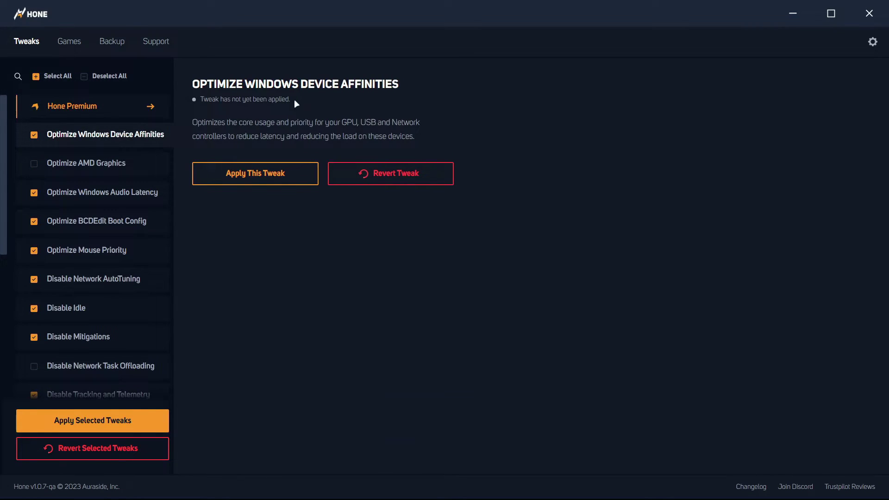
click(794, 13)
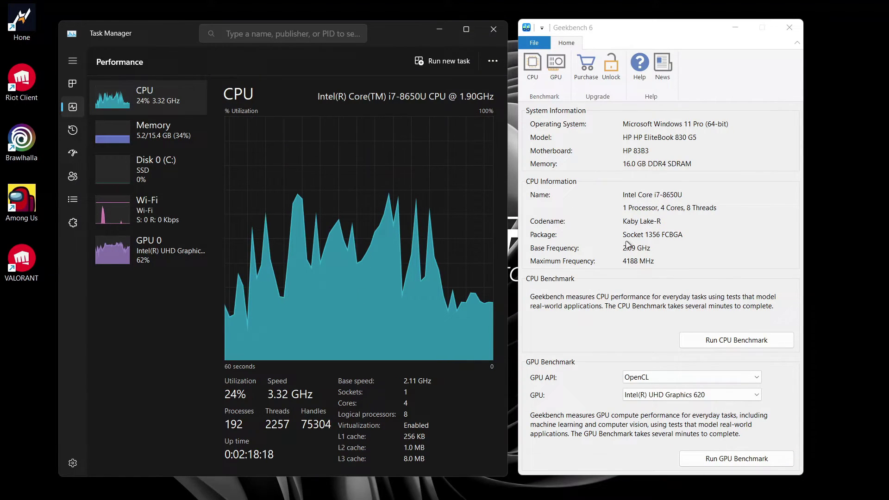
Run the Geekbench 6 CPU benchmark with all Hone tweaks reverted.
click(711, 343)
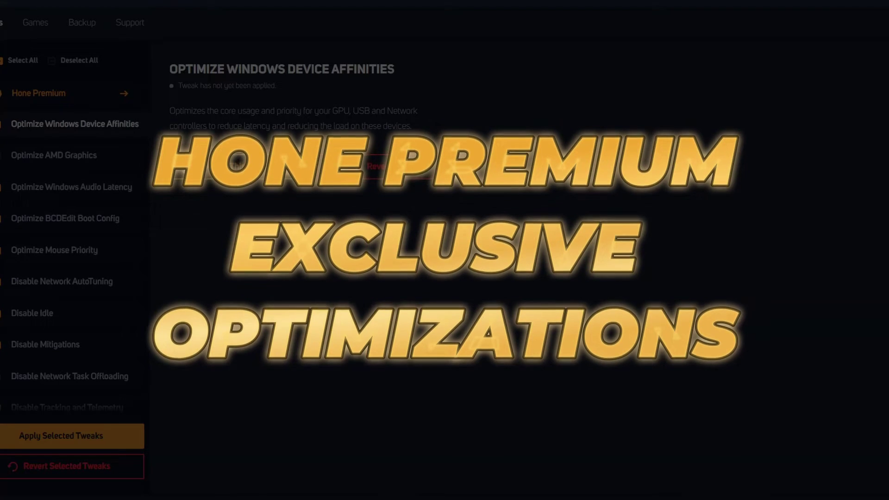
Apply the Device Affinities tweak and all other selected free tweaks.
click(238, 166)
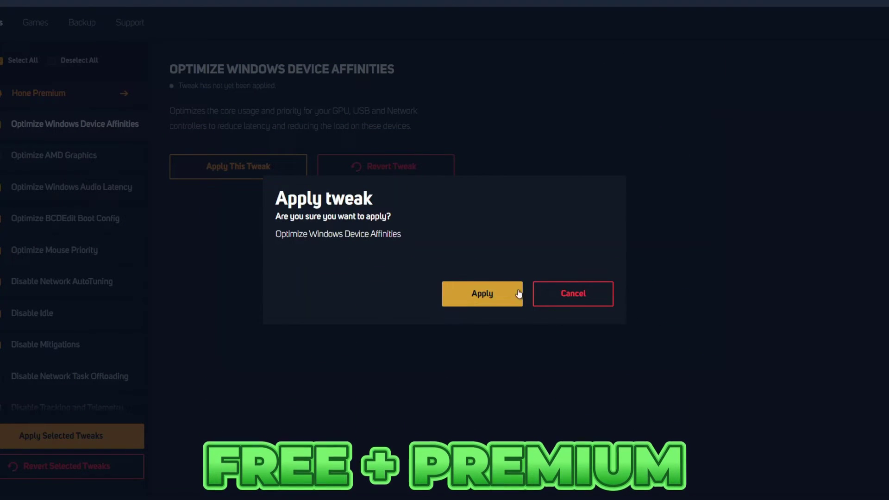
click(596, 298)
click(43, 444)
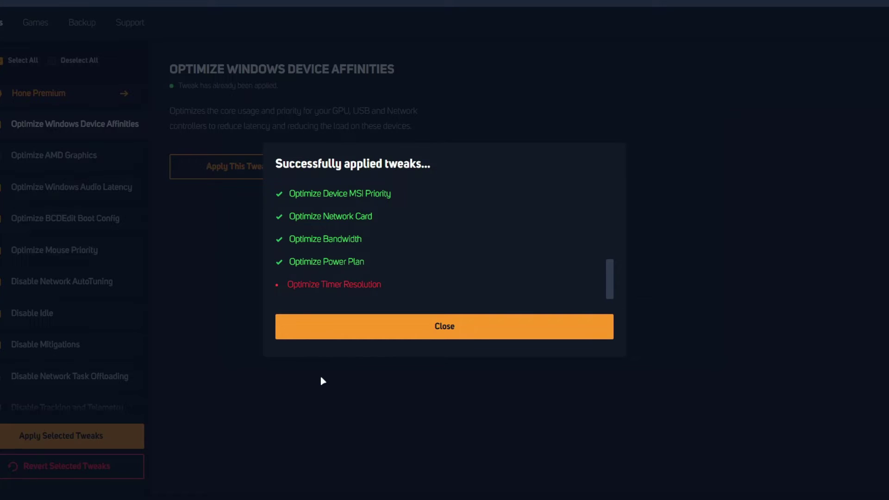
click(382, 332)
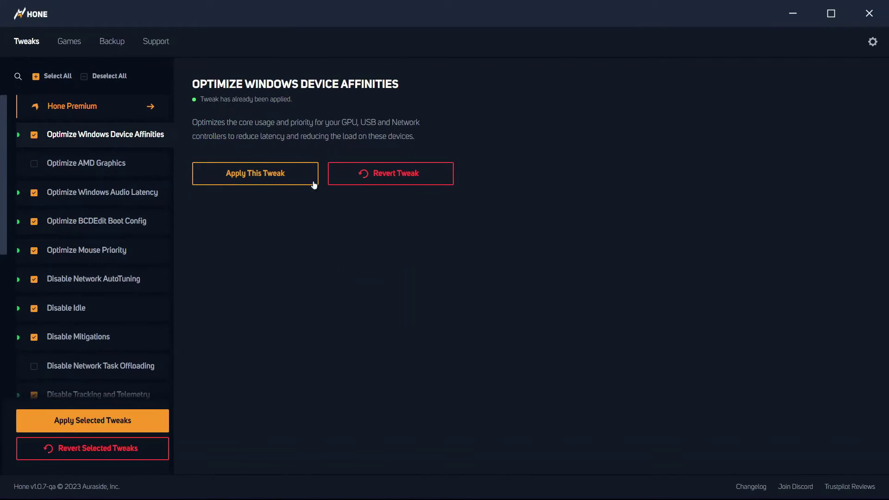
Apply the Hone Premium Optimization package and return to the free tweaks list.
click(99, 106)
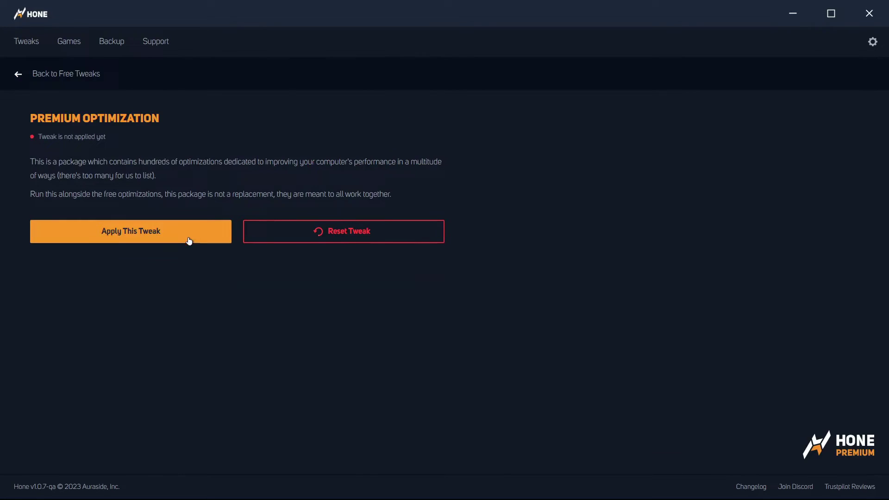
click(174, 234)
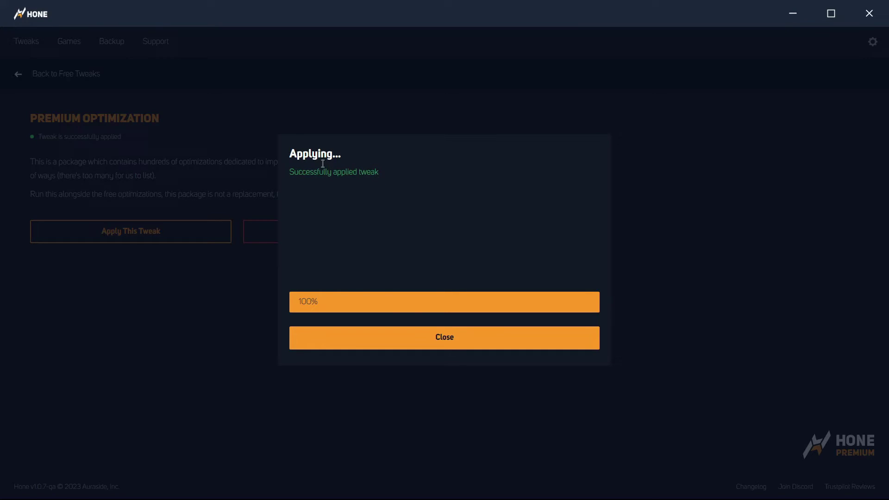
click(428, 342)
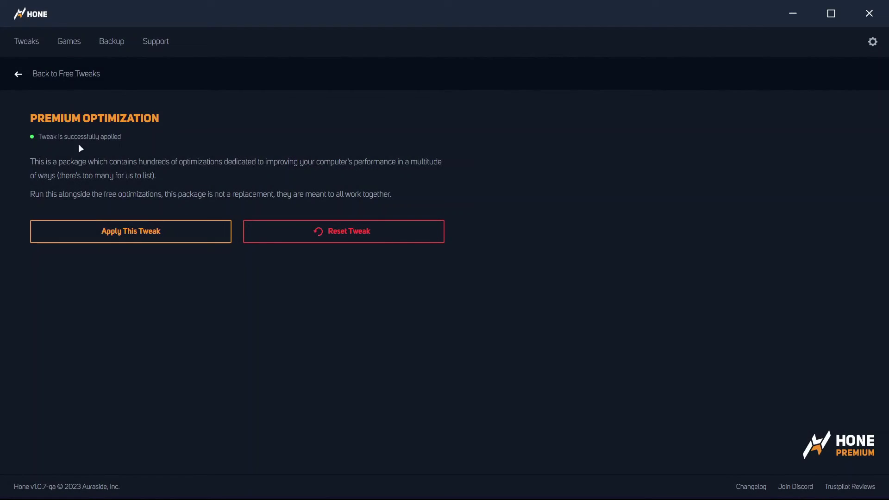
click(18, 72)
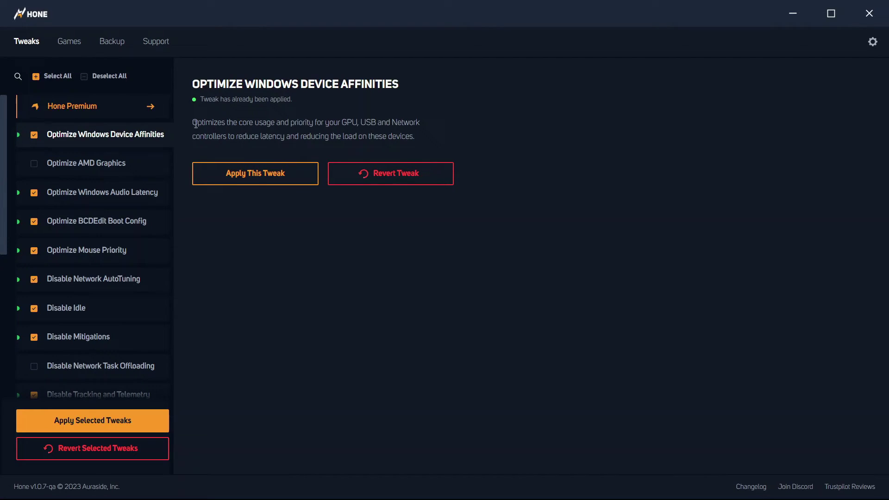
scroll(113, 118, down, 5)
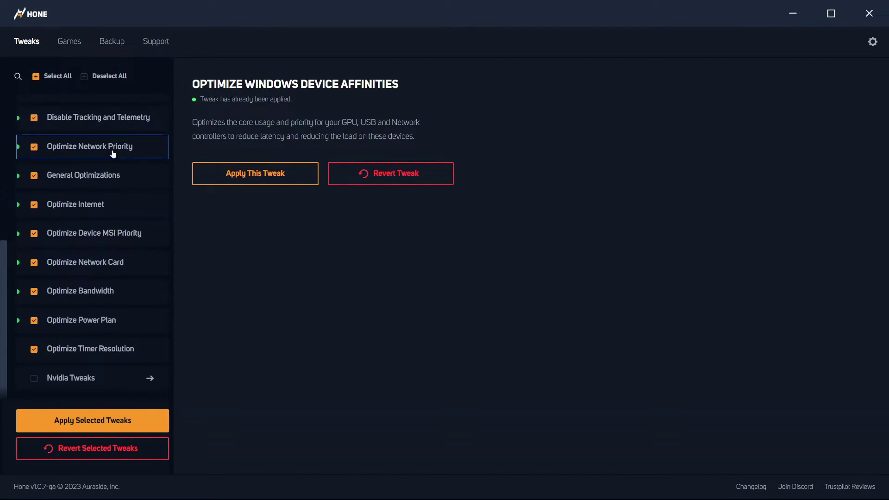
scroll(105, 140, up, 3)
scroll(100, 136, up, 2)
Browse Hone's Premium page, Games library and Backup checkpoints, then minimize Hone.
click(97, 113)
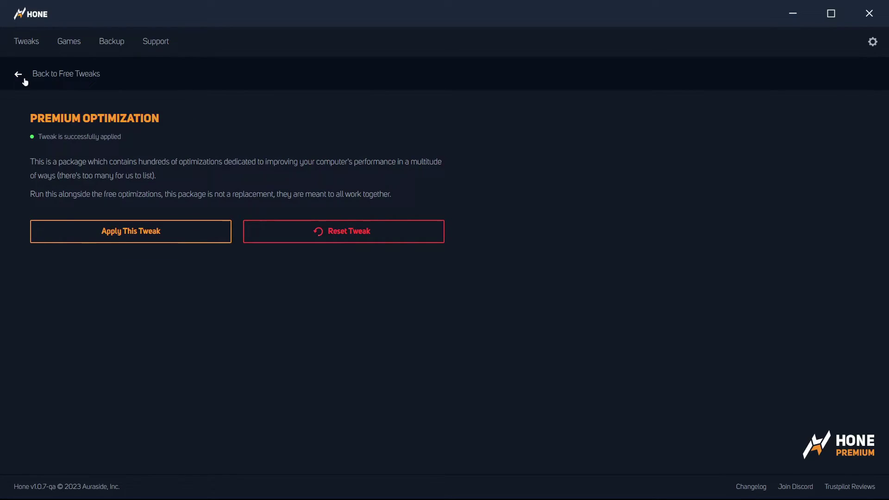
click(22, 79)
click(73, 43)
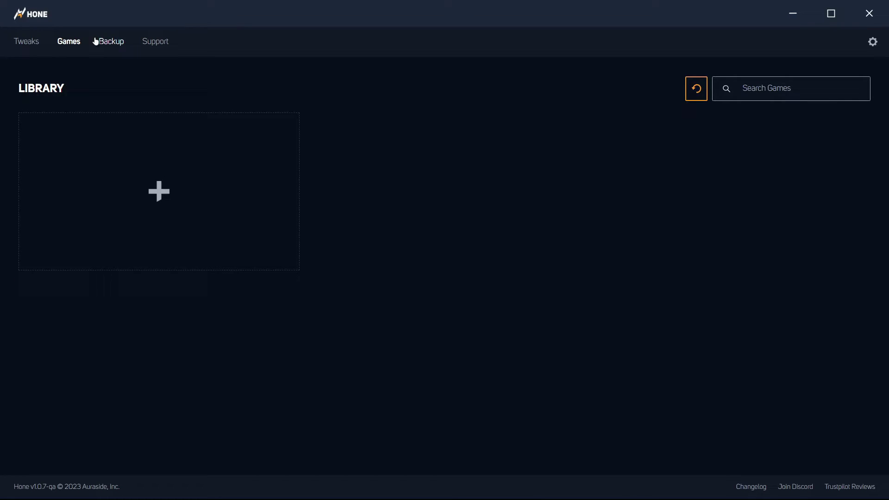
click(15, 42)
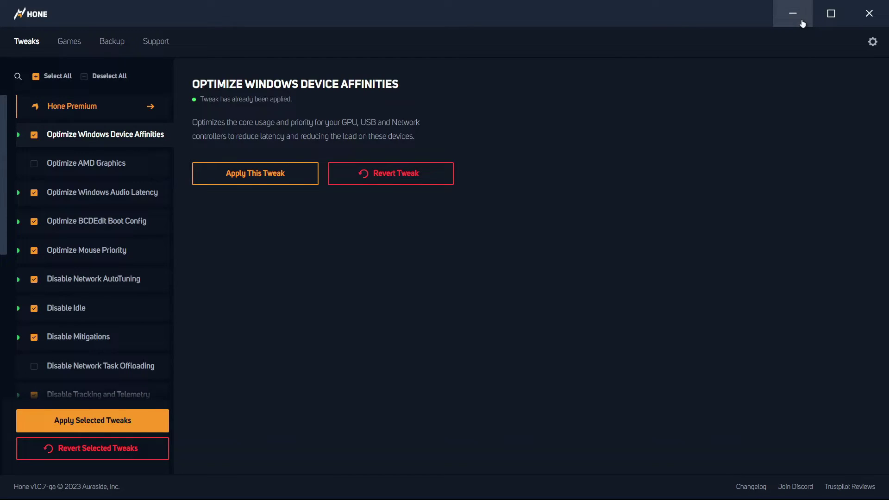
click(112, 58)
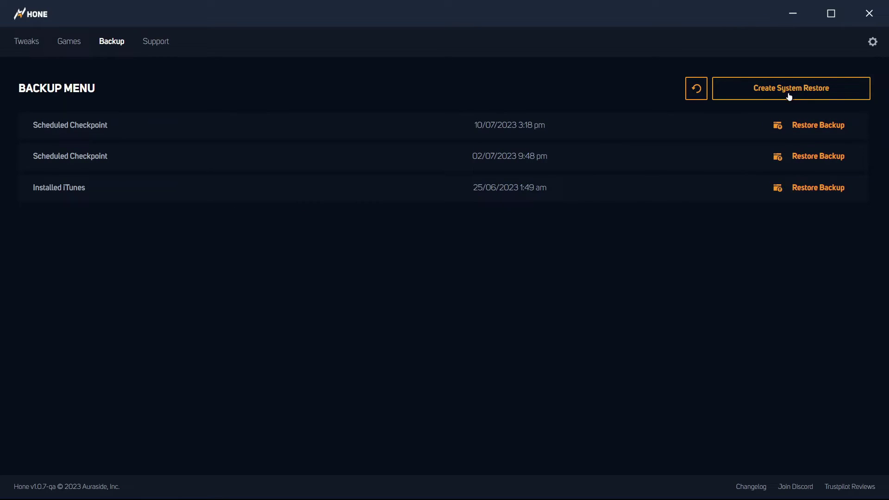
click(796, 10)
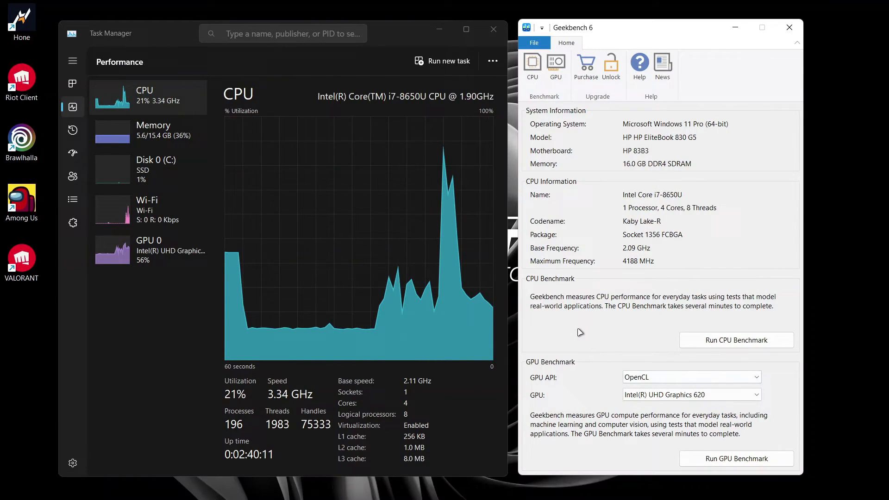
Confirm Hone Ultimate Power Plan V3 is the active power plan, then reveal the hidden tray icons.
key(super)
text(power )
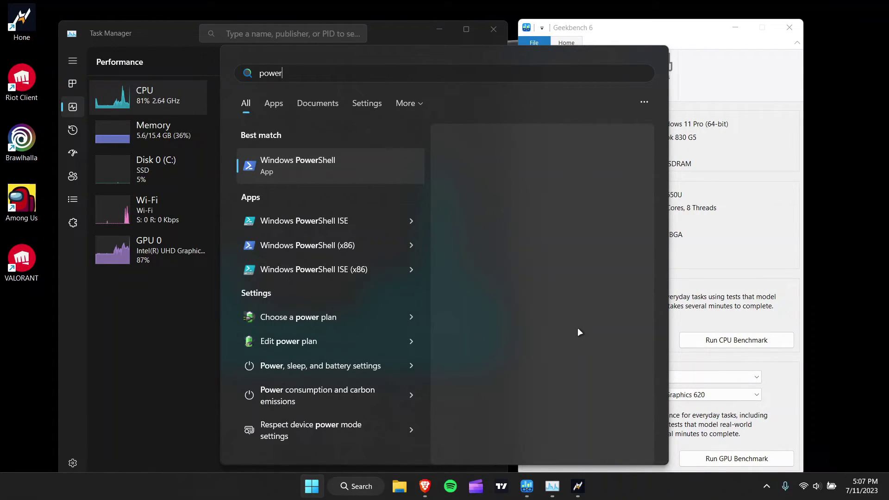
text(pl)
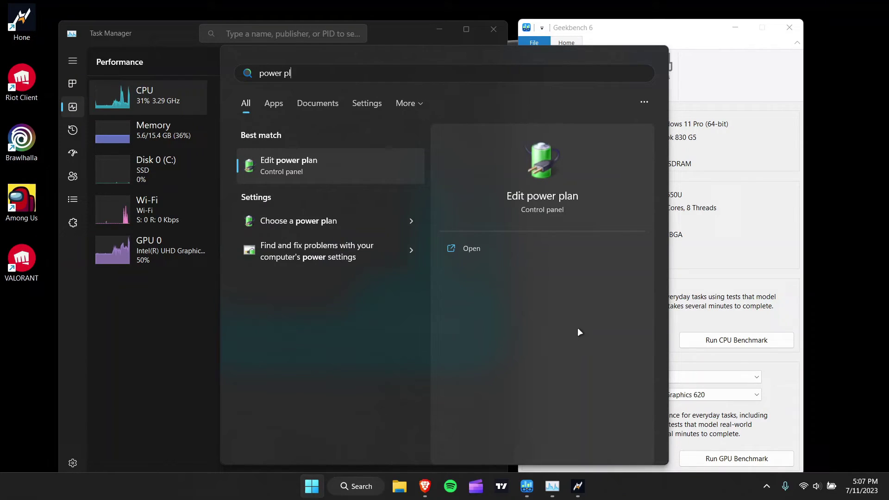
click(326, 224)
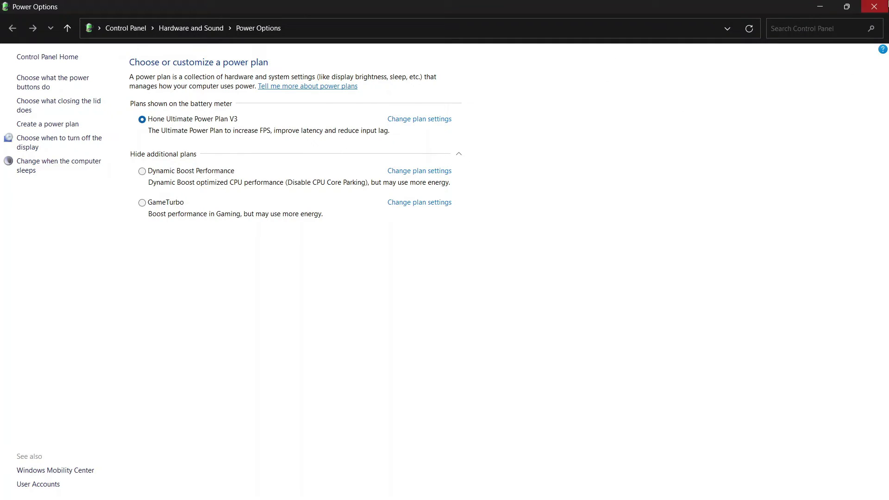
click(877, 6)
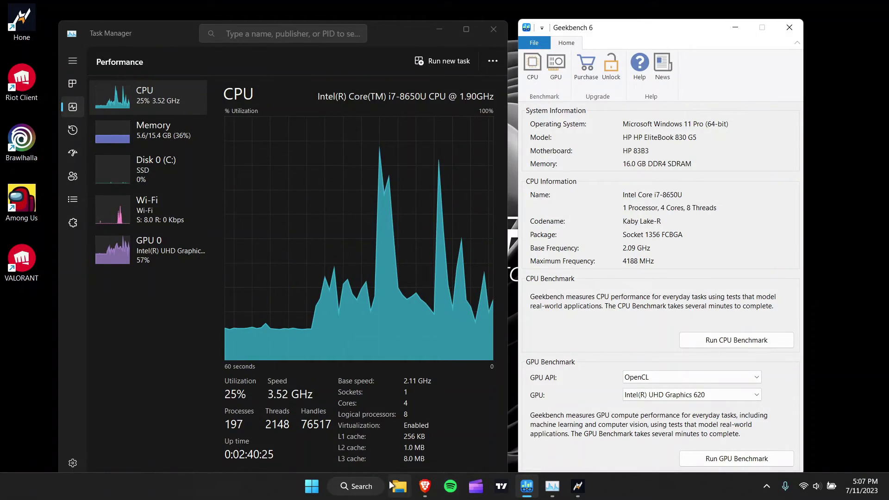
click(768, 487)
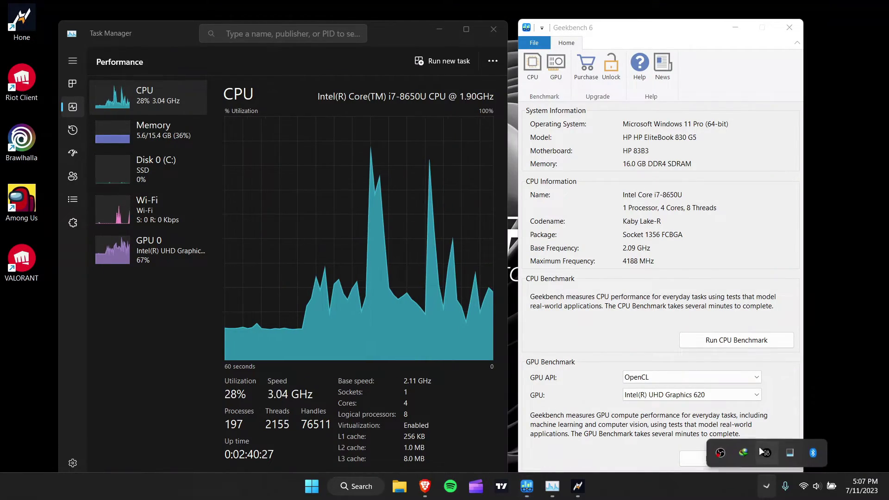
Minimize the screen recorder, refresh the desktop and launch Geekbench 6 from Start.
click(720, 452)
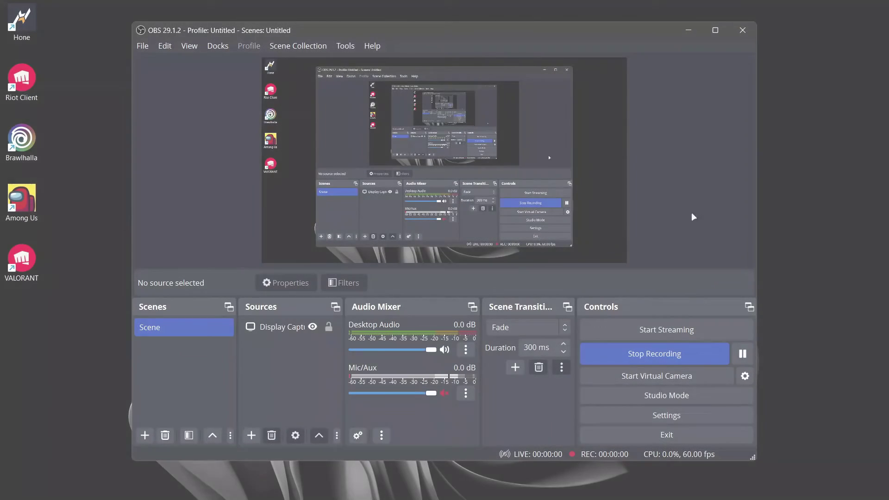
click(690, 28)
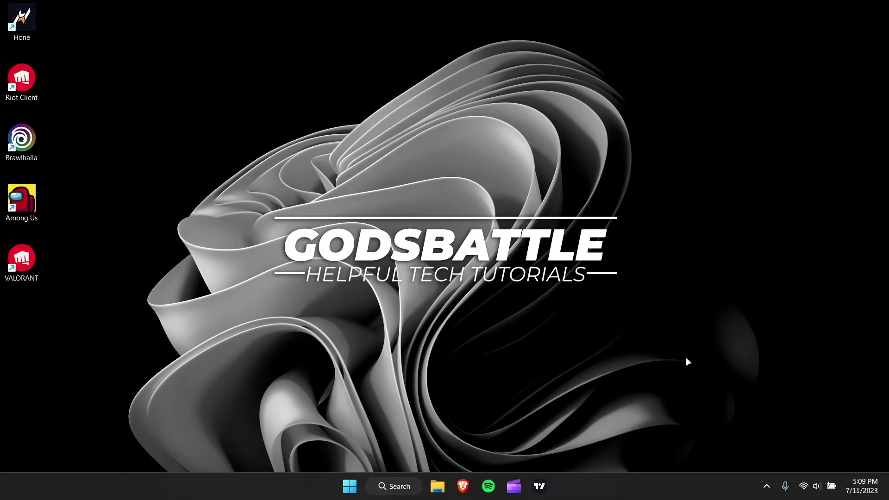
right_click(527, 236)
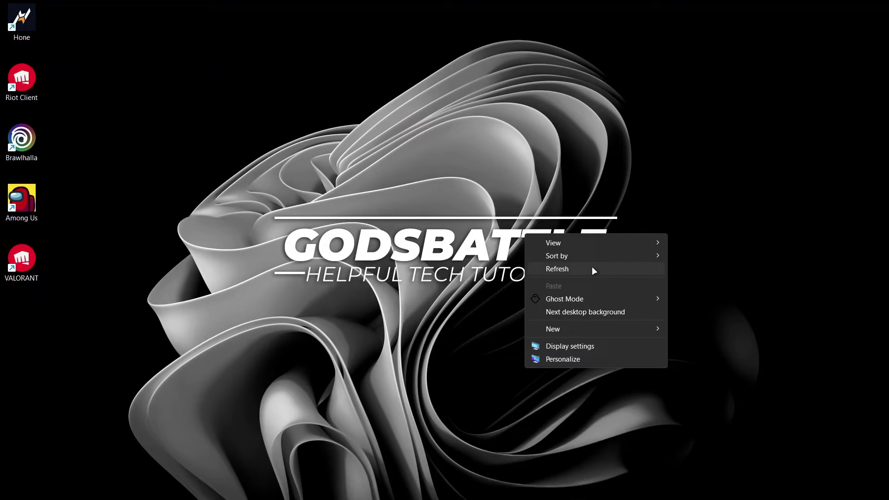
click(592, 267)
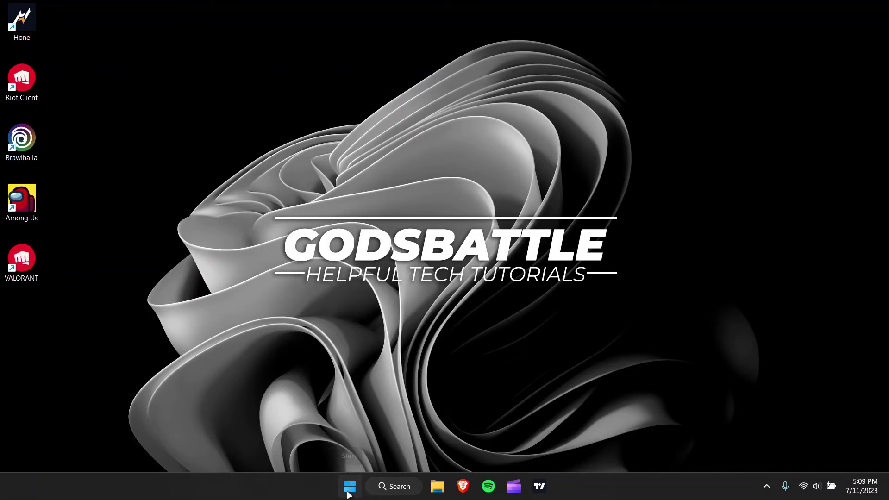
click(350, 488)
click(363, 384)
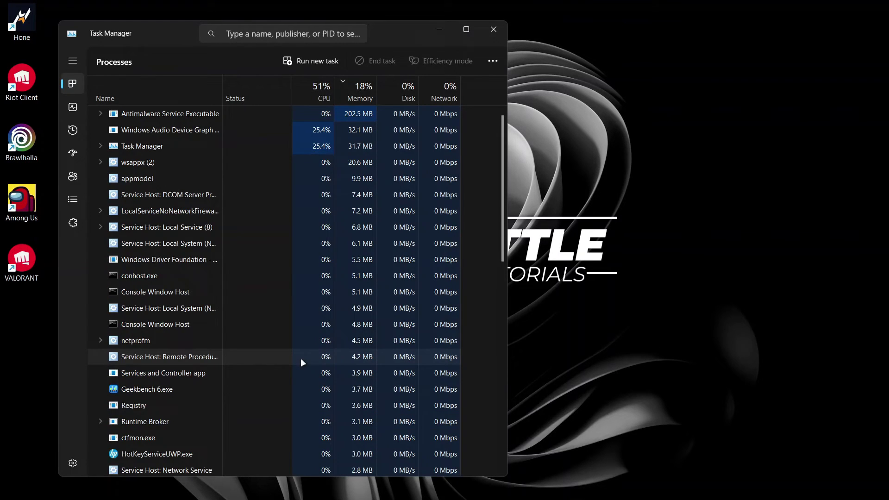
Show Task Manager's CPU performance graph and place Geekbench 6, welcome dismissed, beside it.
click(85, 112)
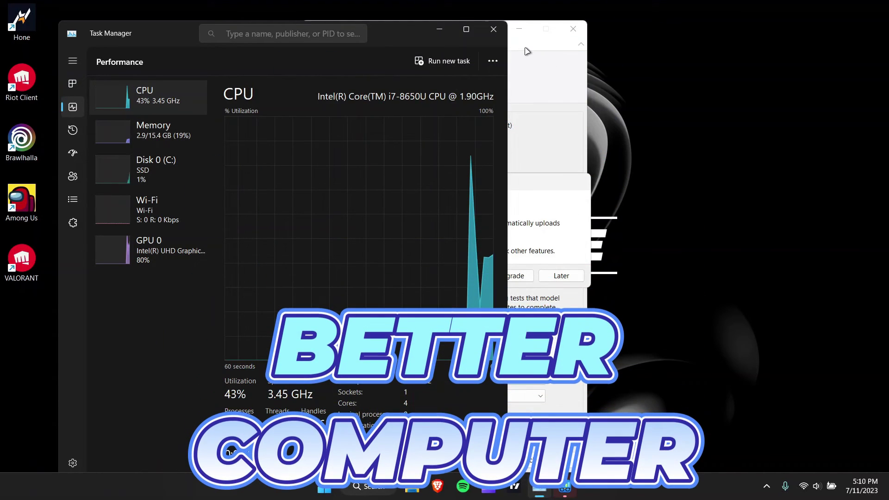
click(538, 119)
click(560, 275)
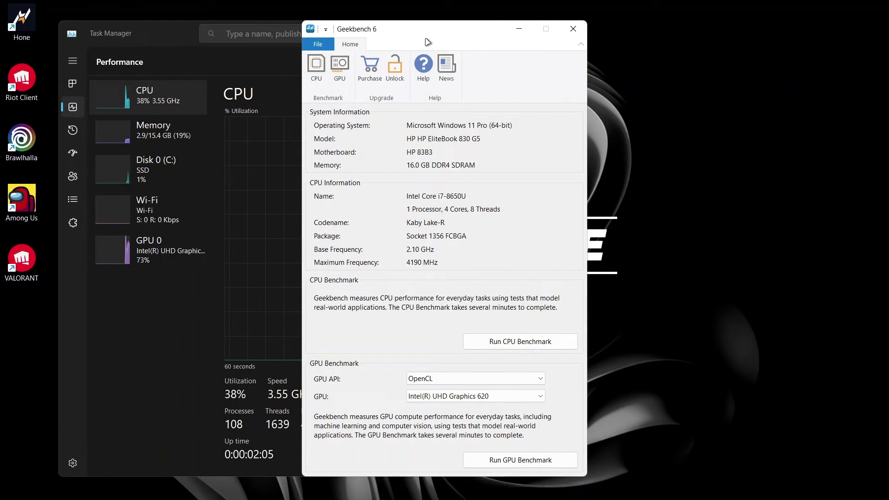
drag(433, 30, 677, 39)
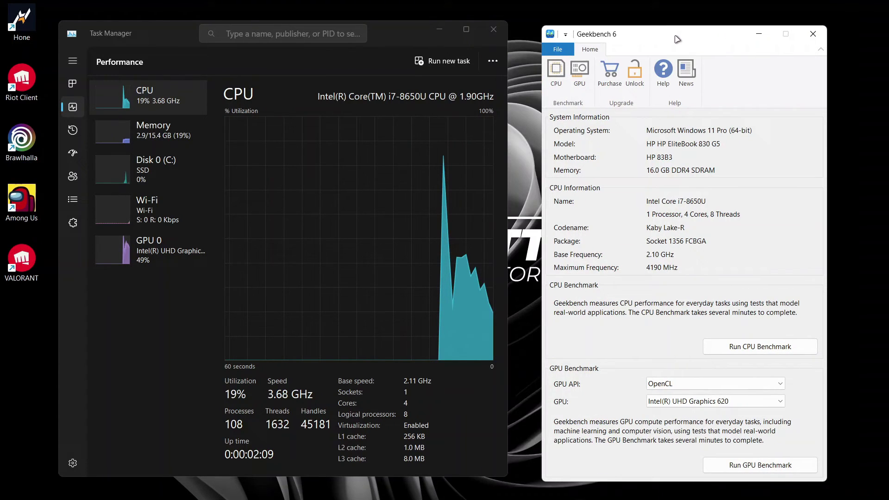
drag(677, 39, 665, 31)
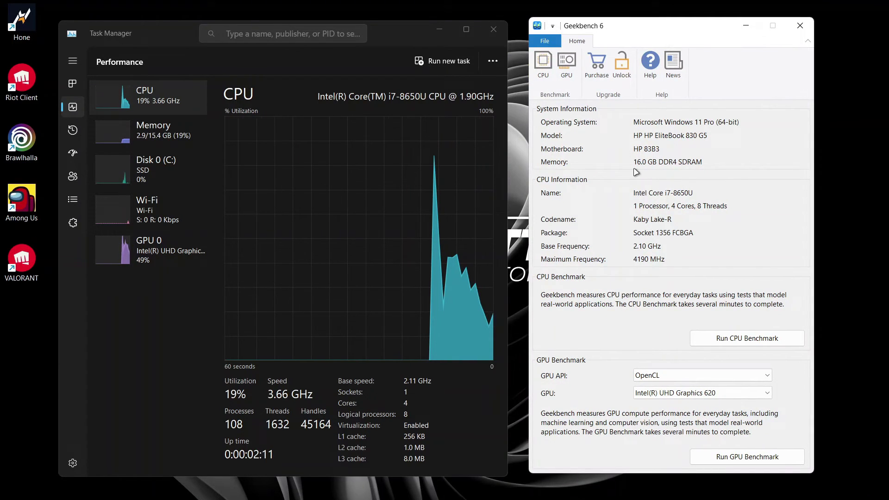
Run the CPU benchmark, then the OpenCL GPU benchmark (score 4695) while watching GPU 0 usage.
click(745, 340)
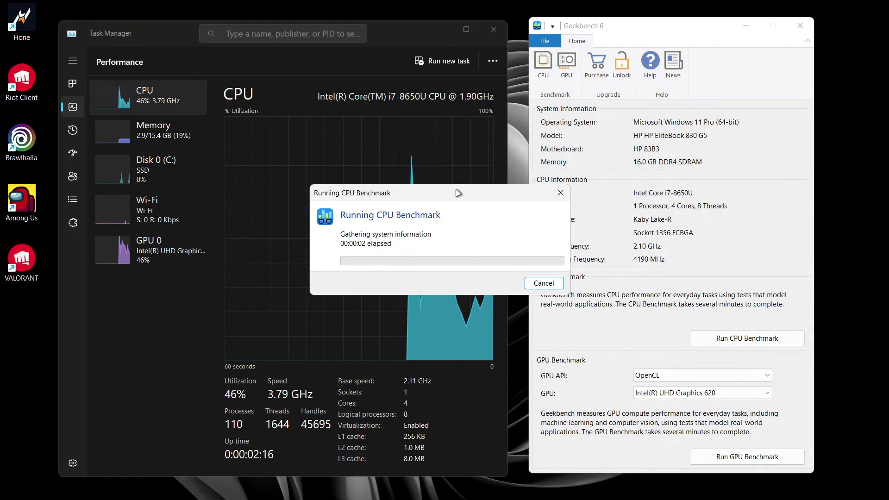
drag(455, 197, 686, 181)
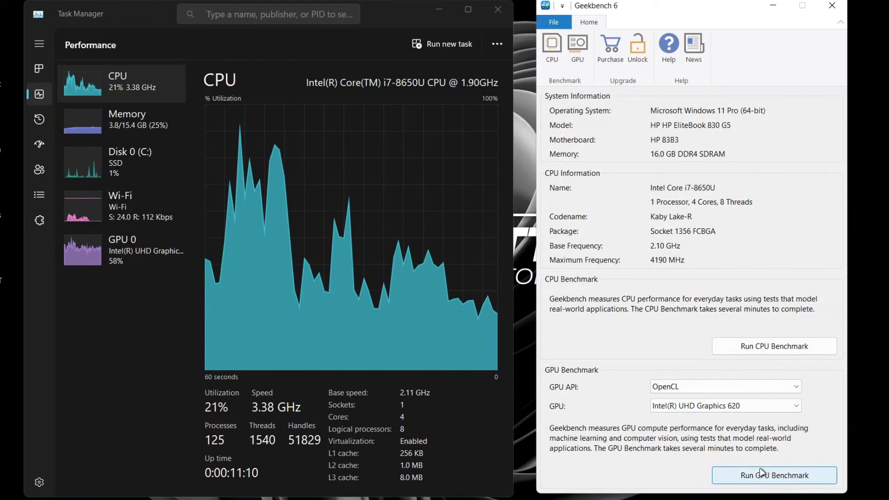
click(768, 475)
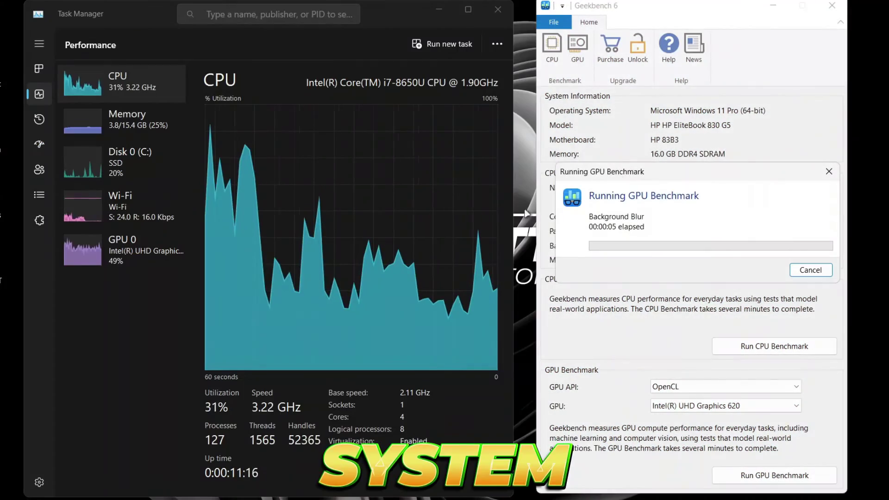
click(115, 237)
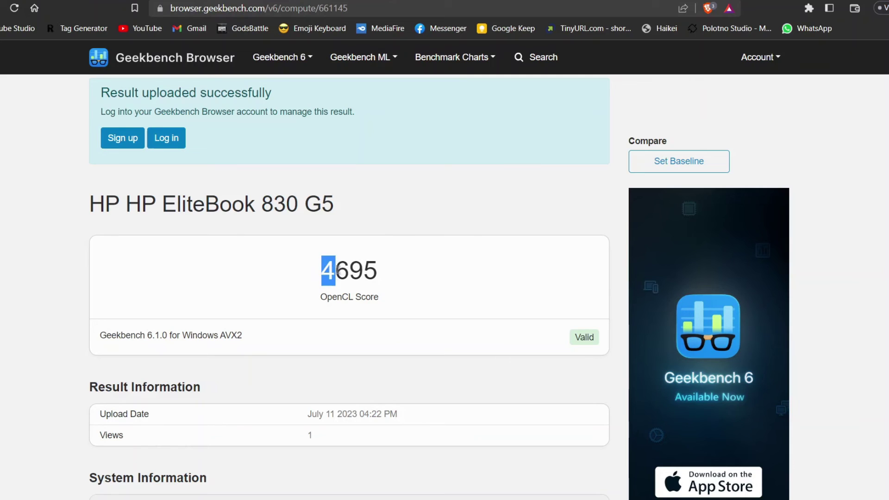
Deselect the 4695 OpenCL score in Geekbench Browser.
click(417, 279)
scroll(418, 279, down, 2)
scroll(417, 280, down, 4)
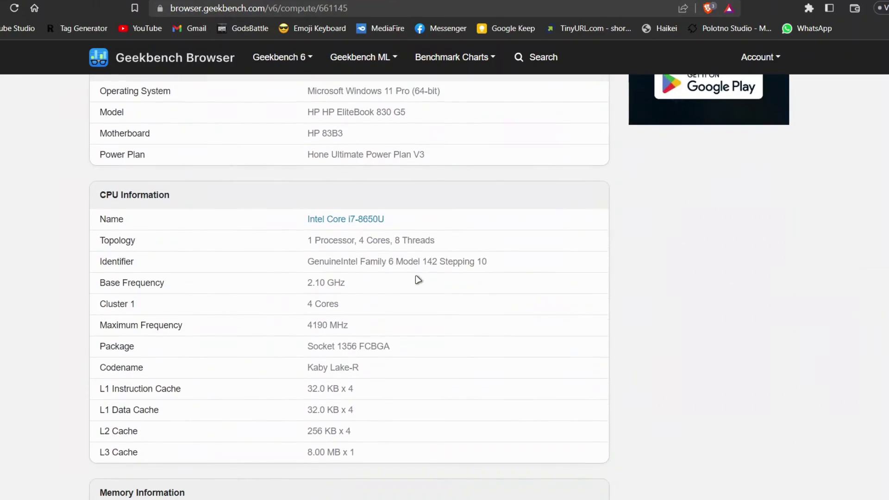
scroll(417, 280, down, 1)
scroll(417, 280, down, 2)
scroll(418, 280, down, 2)
scroll(418, 280, down, 2)
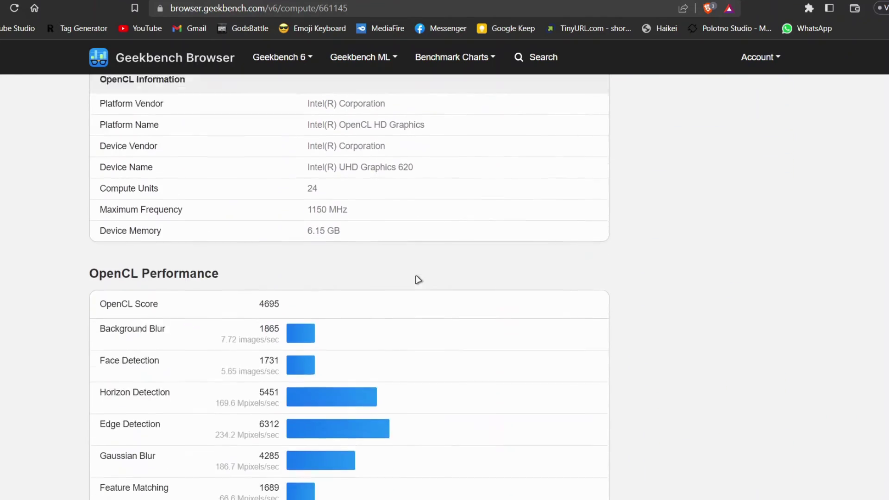
scroll(418, 279, down, 4)
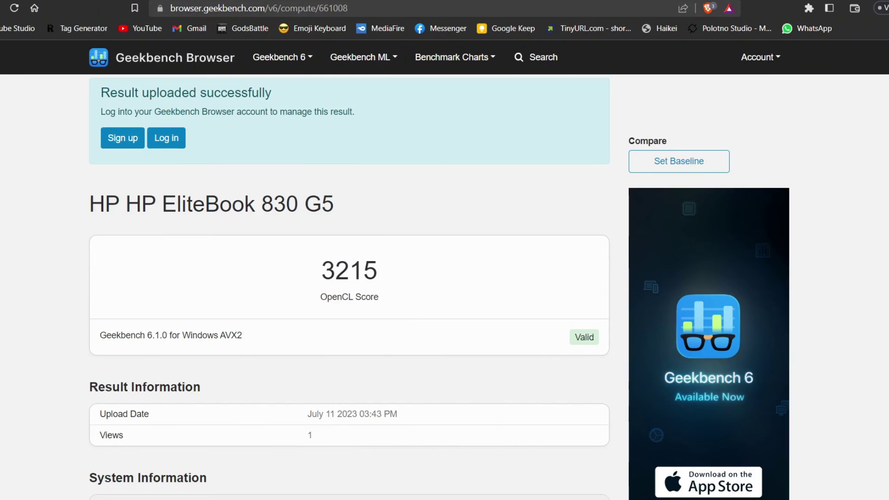
scroll(475, 207, down, 8)
scroll(475, 208, down, 4)
scroll(474, 208, down, 5)
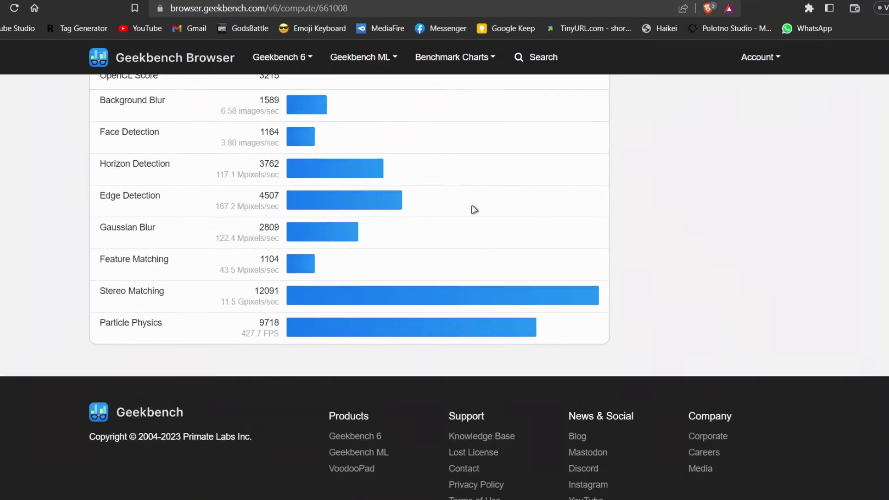
scroll(475, 208, down, 1)
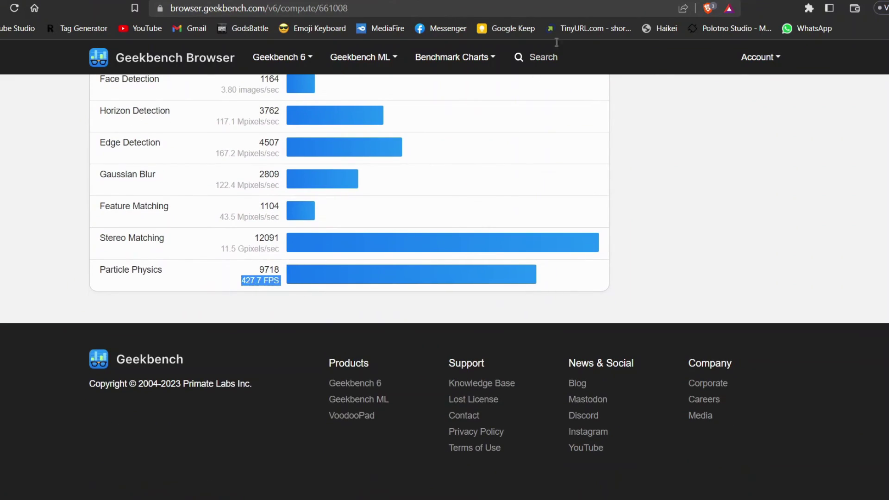
scroll(285, 354, down, 10)
scroll(284, 354, down, 6)
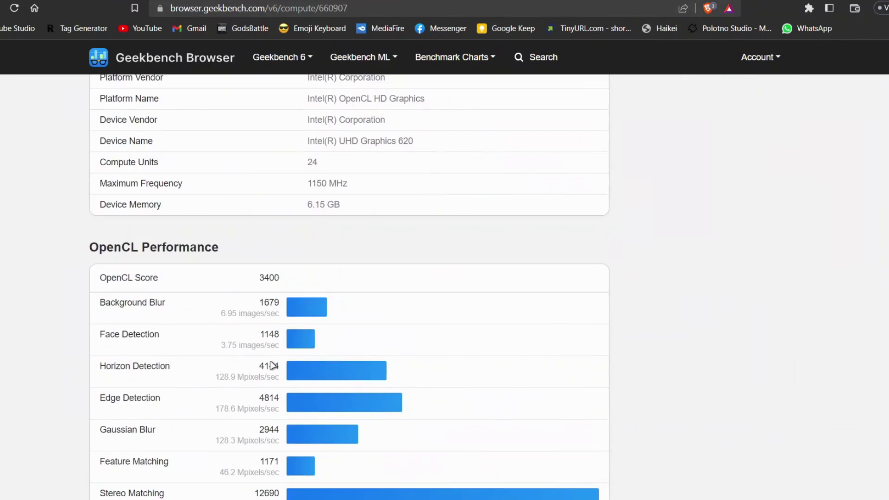
scroll(270, 359, down, 4)
scroll(270, 287, down, 1)
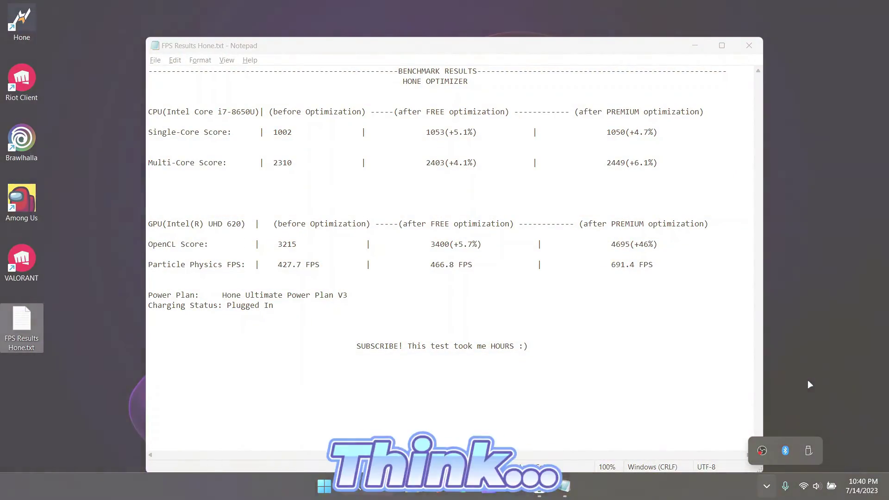
click(808, 380)
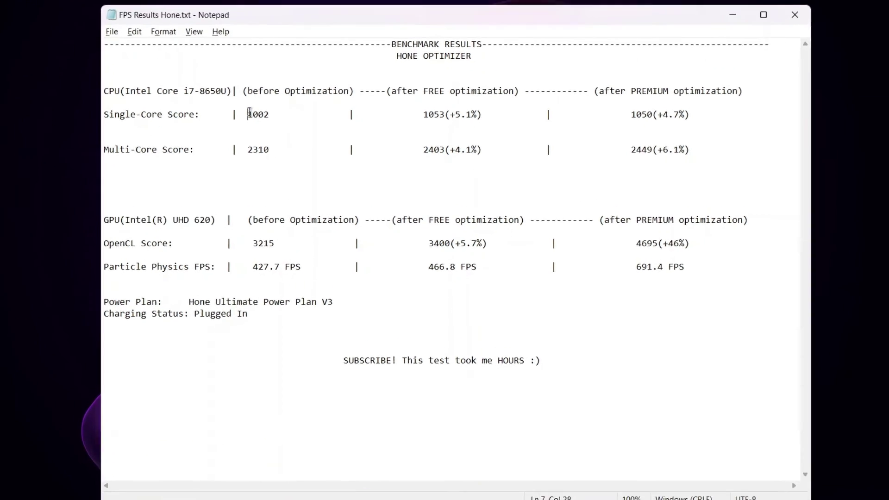
double_click(281, 131)
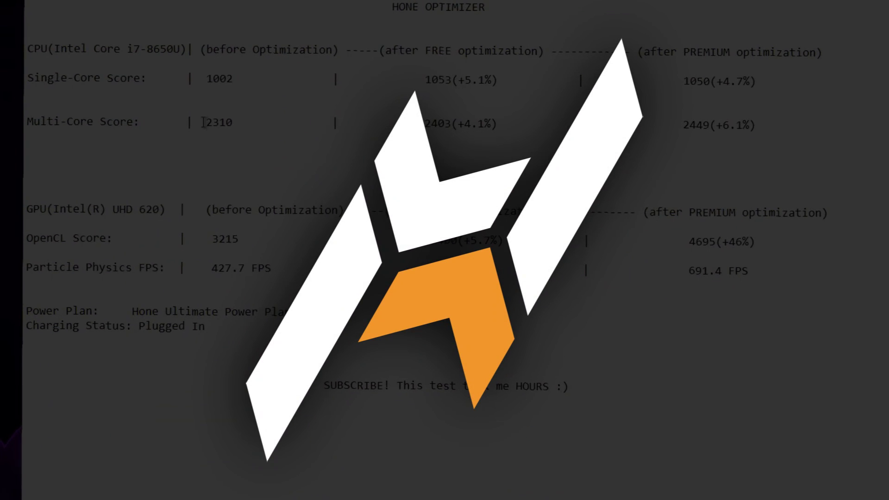
double_click(219, 124)
click(243, 136)
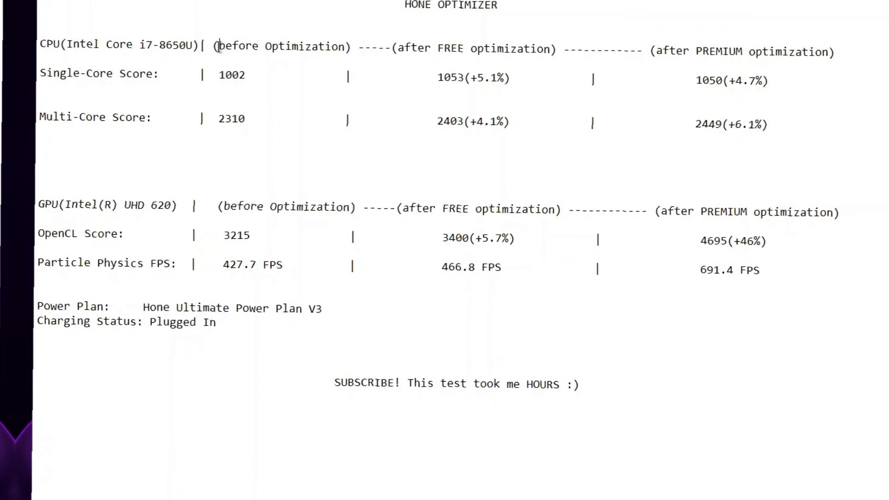
drag(318, 55, 346, 50)
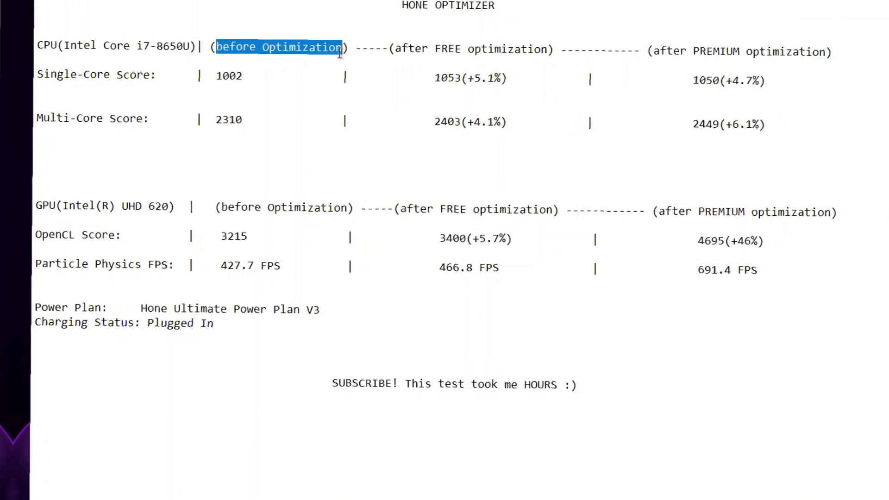
click(310, 82)
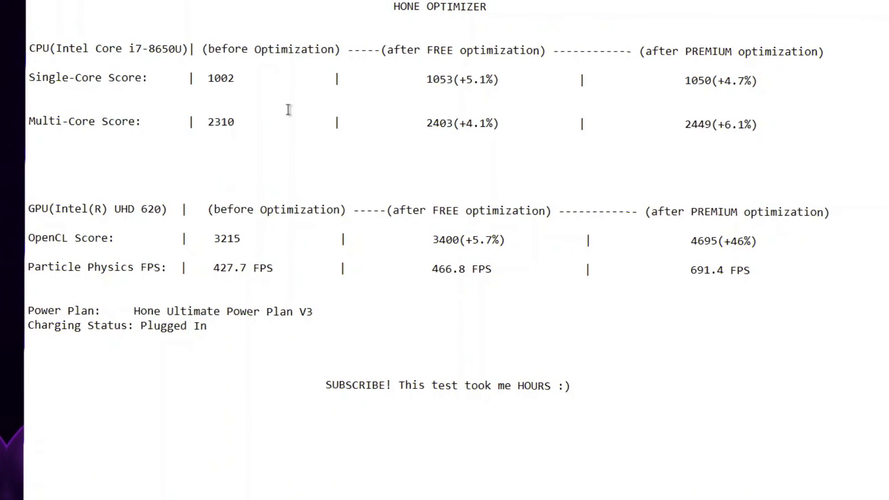
drag(302, 63, 265, 30)
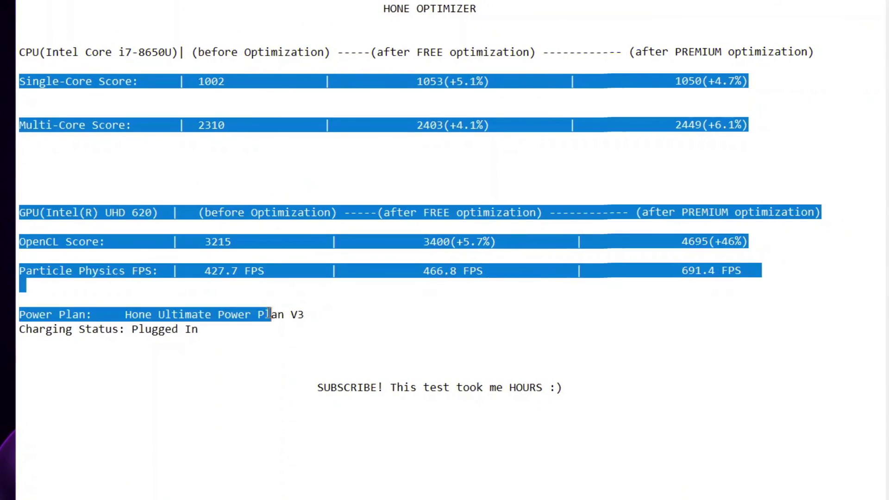
click(266, 30)
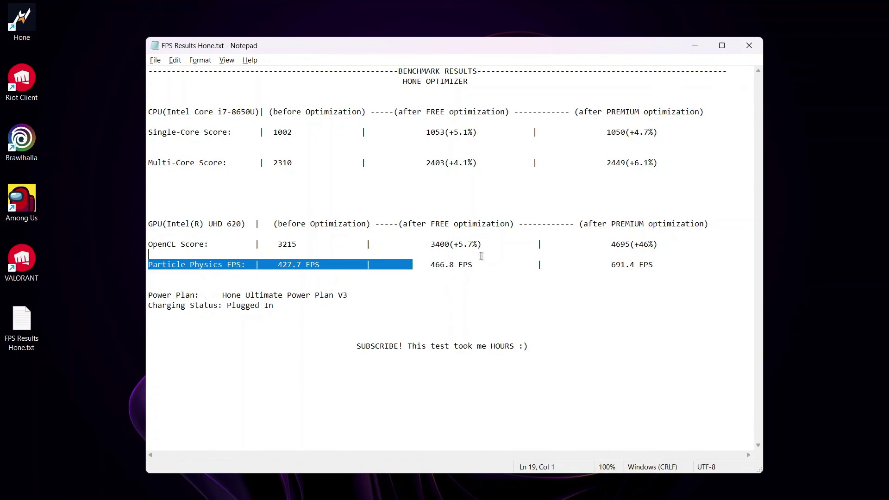
drag(478, 239, 493, 245)
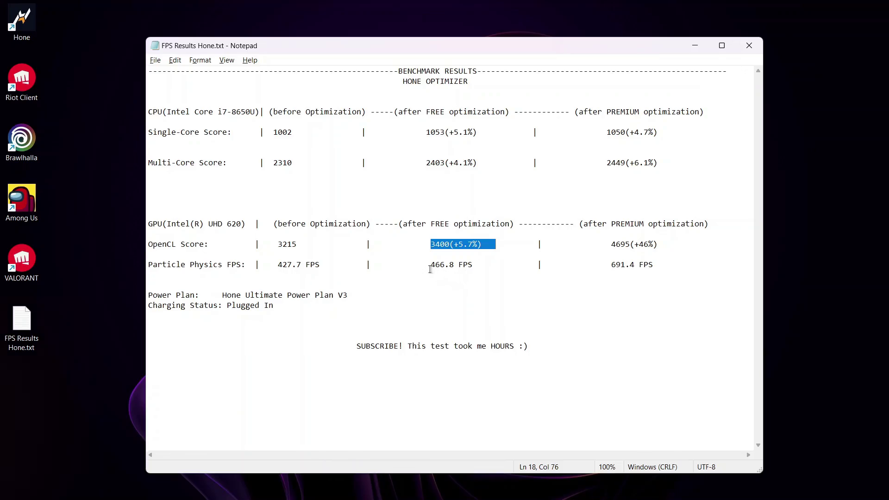